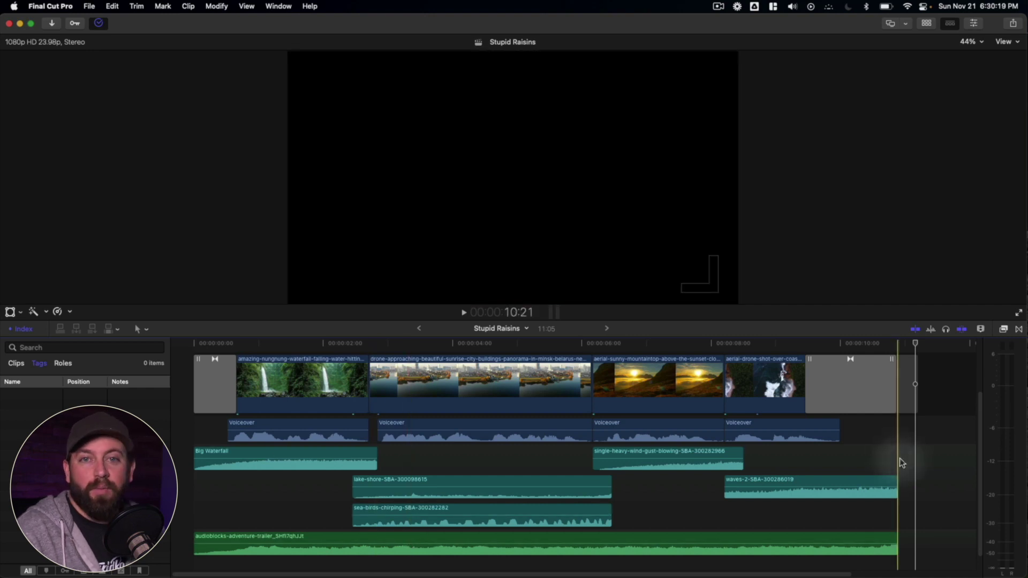
- Disable all sound effect and music clips under the voiceover and play back the voiceover on its own
{"action": "left_click_drag", "start_coordinate": [901, 461], "coordinate": [242, 551]}
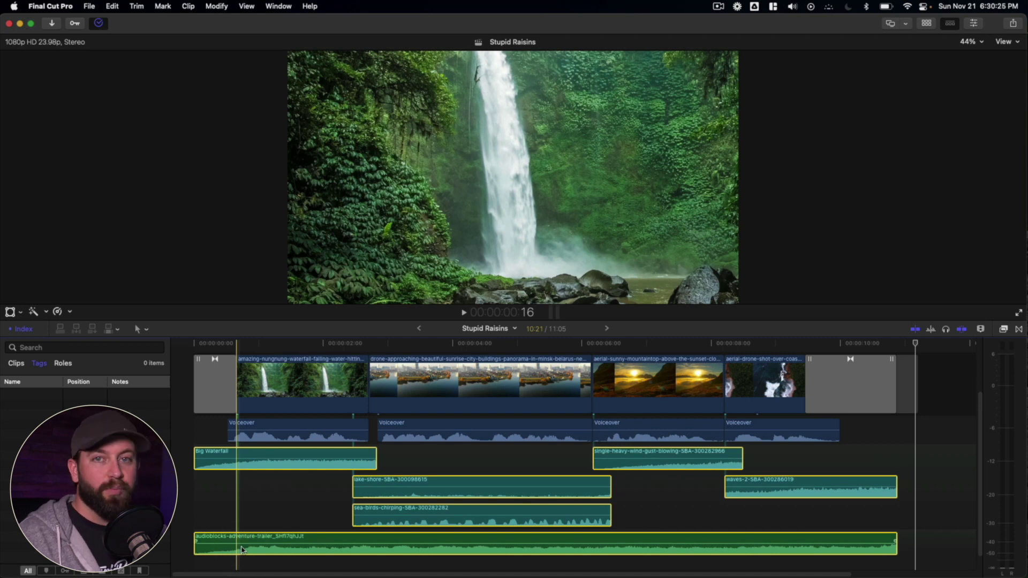
{"action": "key", "text": "v"}
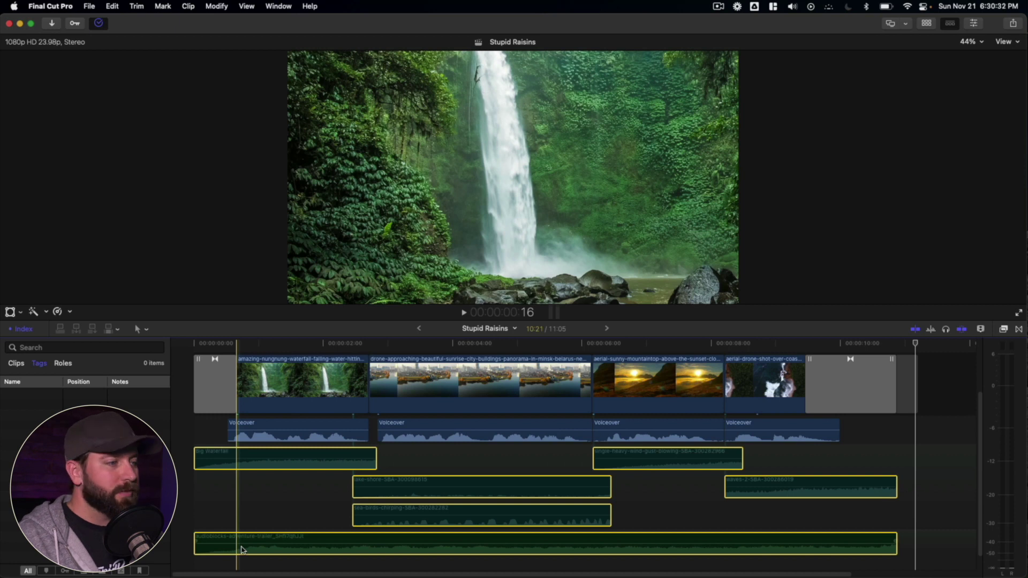
{"action": "key", "text": "space"}
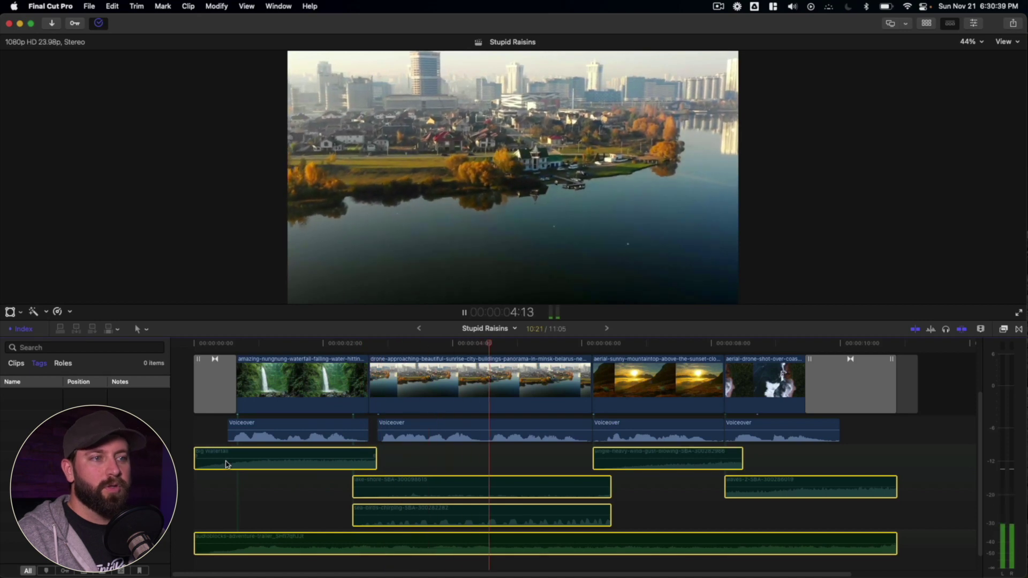
{"action": "key", "text": "space"}
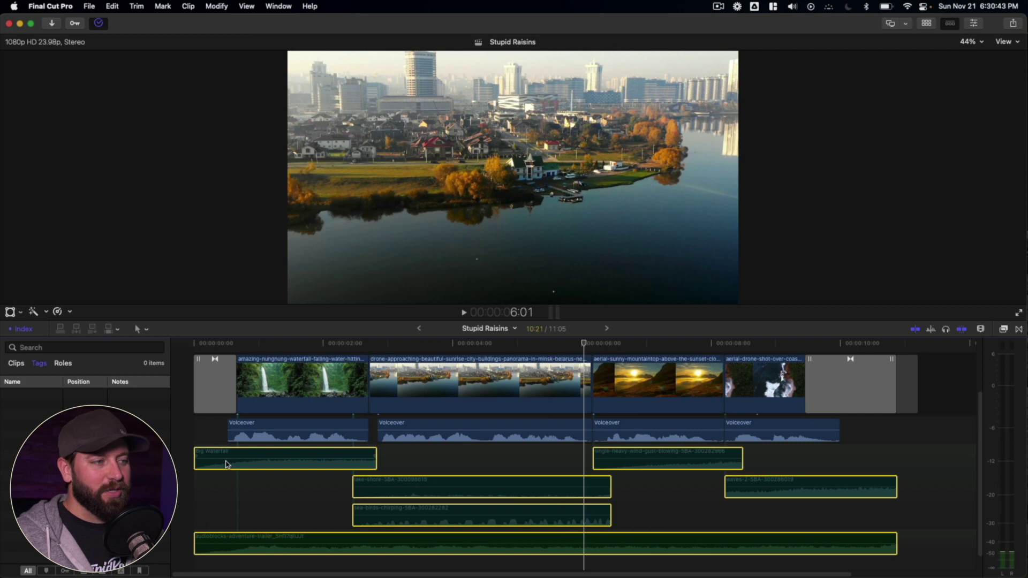
- Combine the four voiceover clips into a compound clip named "Voiceover - Compound Clip" in the Stupid Raisins event and play it
{"action": "left_click_drag", "start_coordinate": [218, 425], "coordinate": [899, 431]}
{"action": "left_click", "coordinate": [896, 430]}
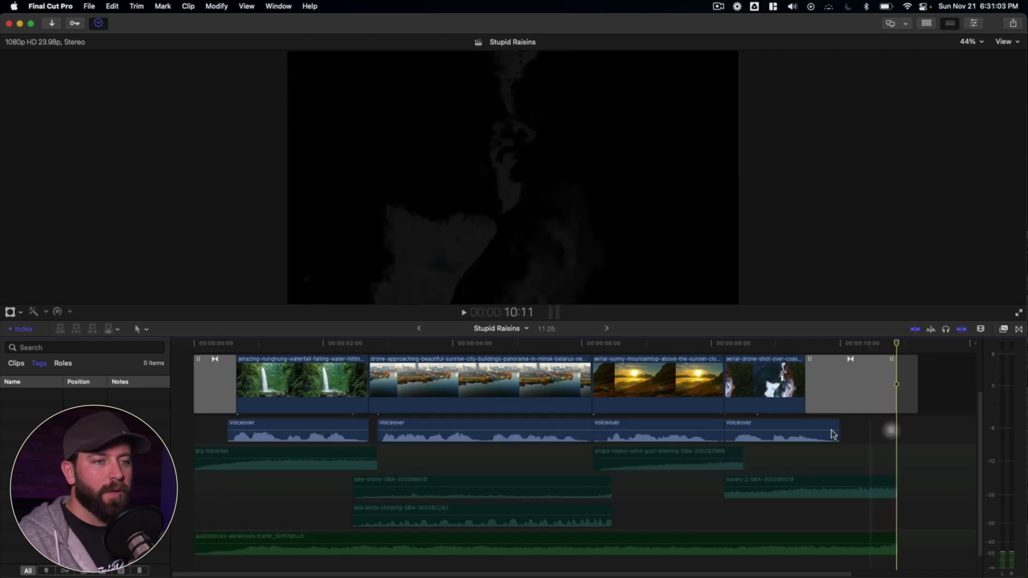
{"action": "left_click_drag", "start_coordinate": [218, 428], "coordinate": [747, 425]}
{"action": "right_click", "coordinate": [747, 425]}
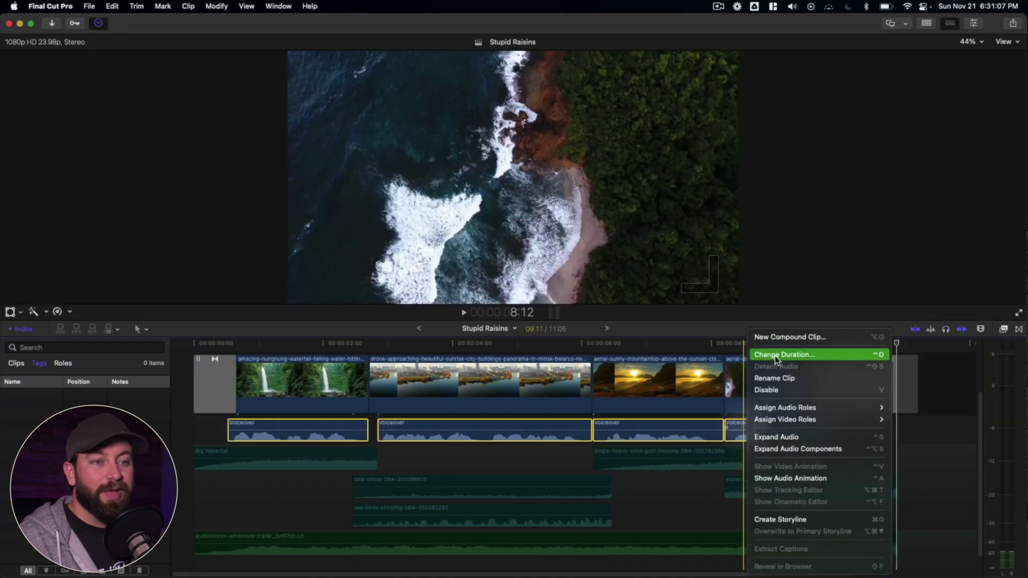
{"action": "left_click", "coordinate": [789, 337]}
{"action": "type", "text": "Voi"}
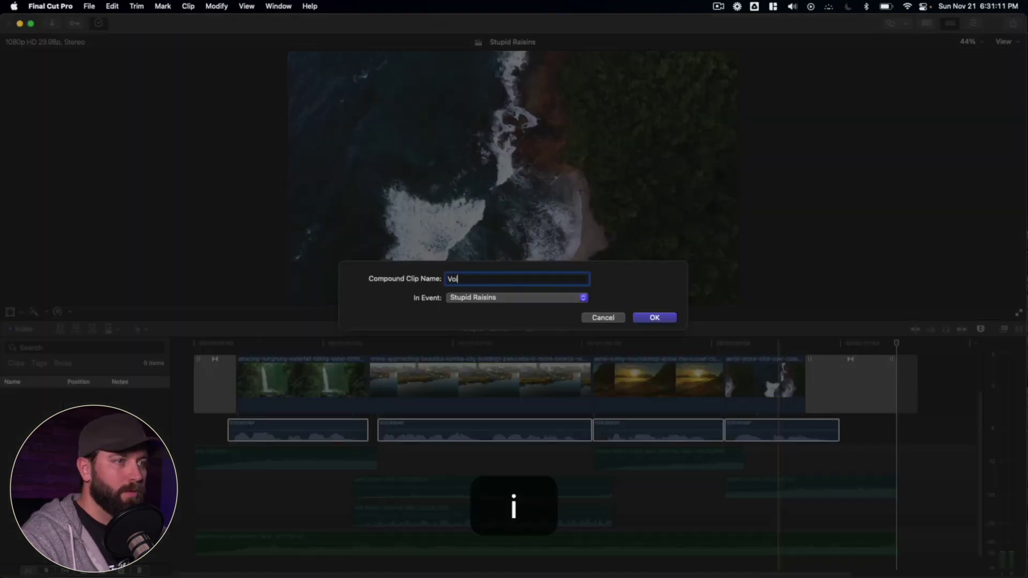
{"action": "type", "text": "ceover "}
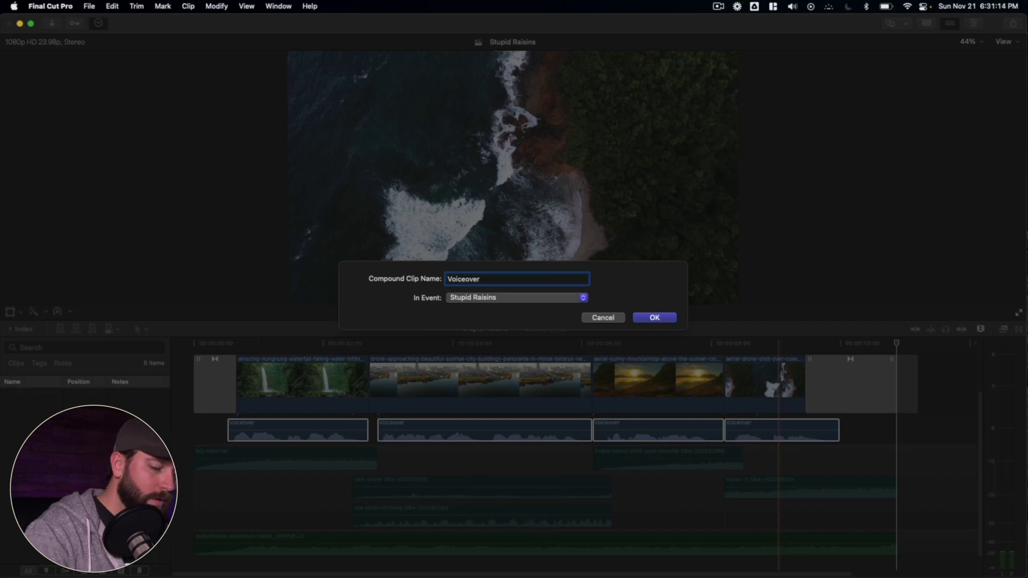
{"action": "type", "text": "- Compound clip"}
{"action": "key", "text": "BackSpace"}
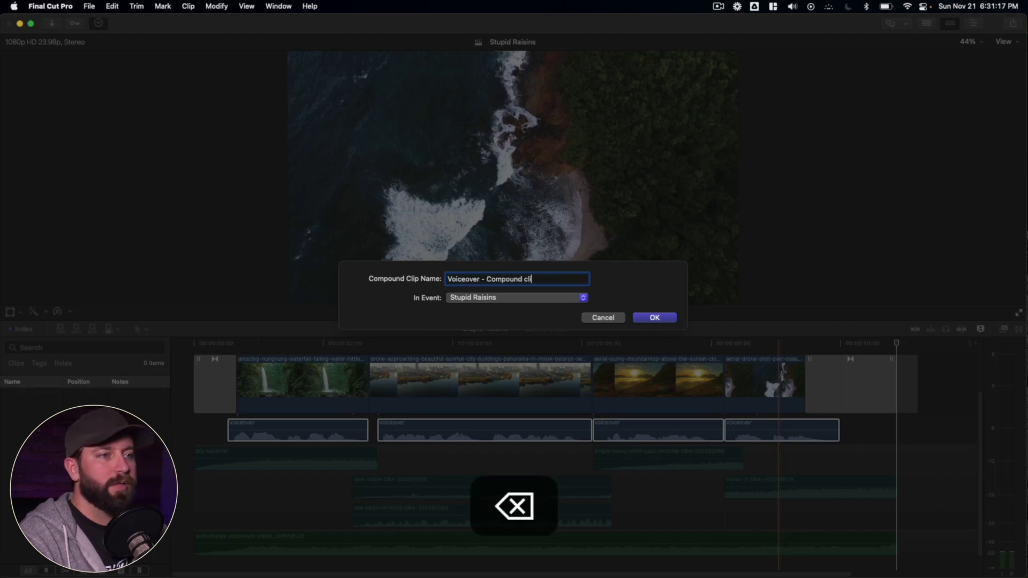
{"action": "key", "text": "BackSpace"}
{"action": "type", "text": "Clip"}
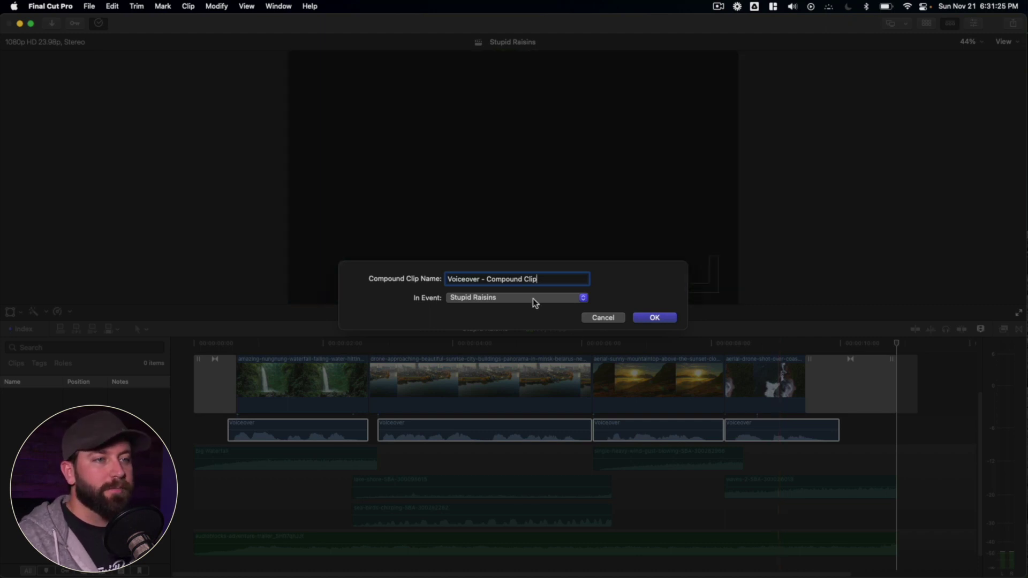
{"action": "left_click", "coordinate": [647, 317]}
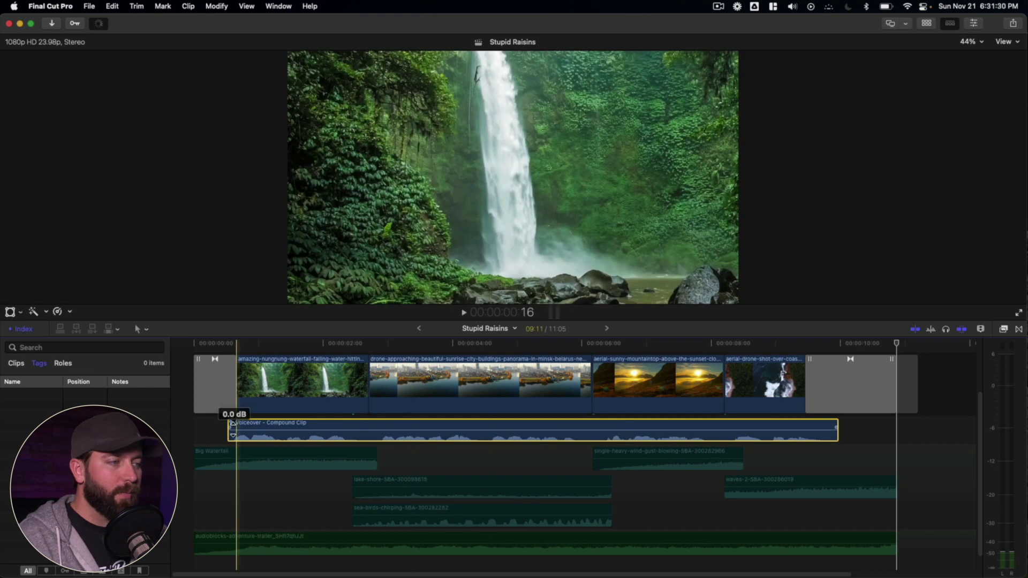
{"action": "key", "text": "space"}
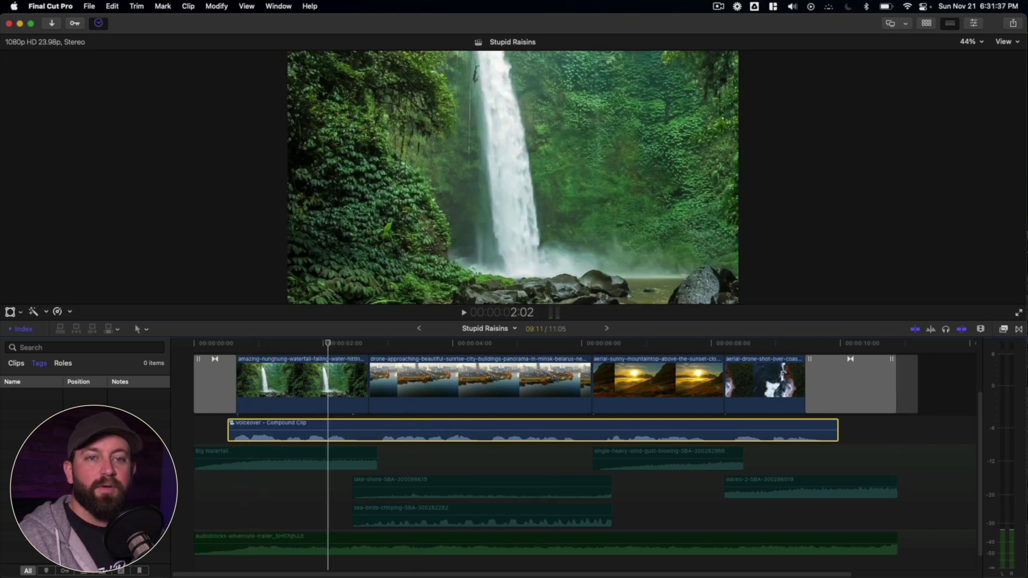
- Search the effects for "chan" and apply Channel EQ to the voiceover compound clip
{"action": "left_click", "coordinate": [1003, 330]}
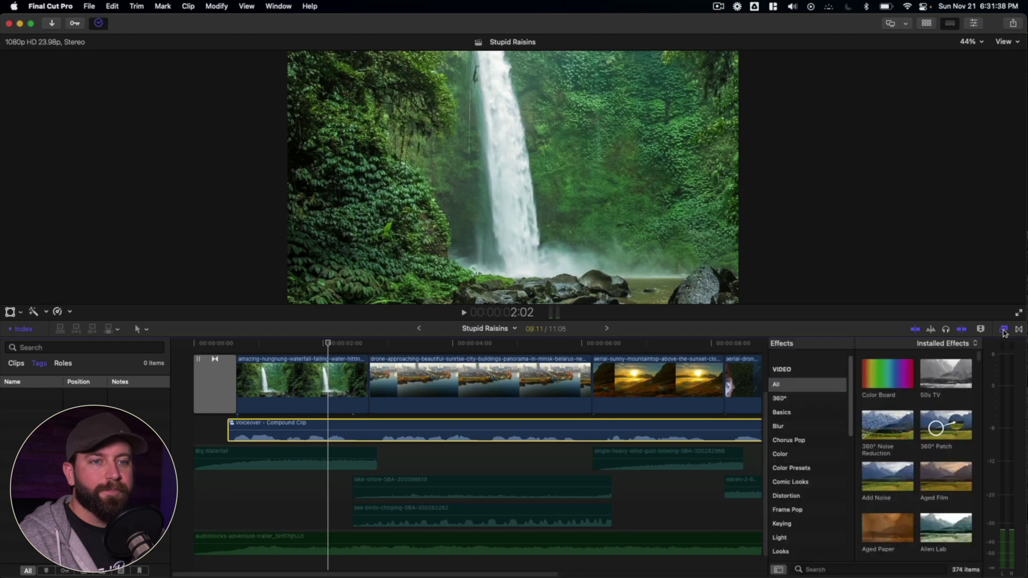
{"action": "left_click", "coordinate": [783, 357]}
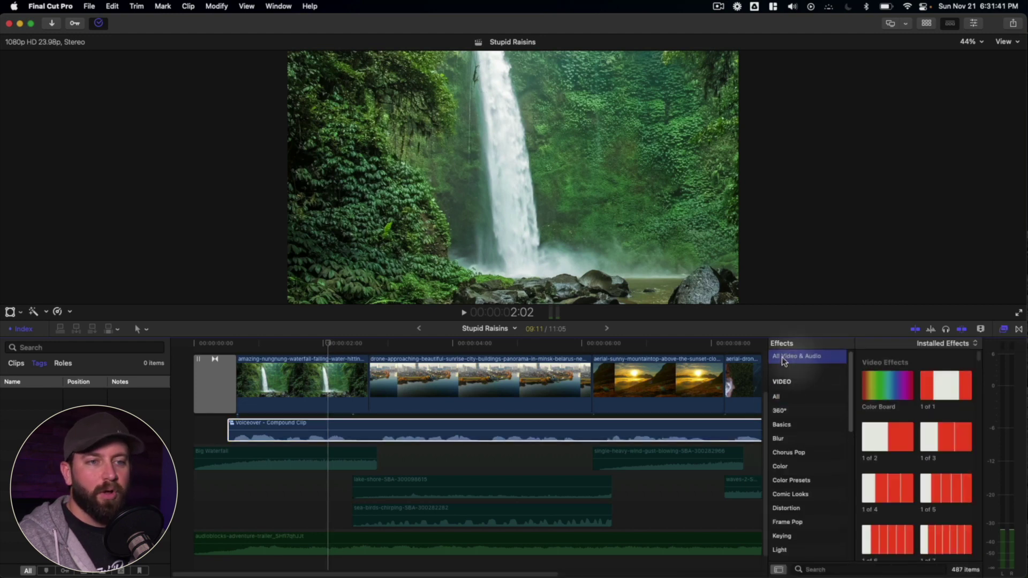
{"action": "left_click", "coordinate": [832, 568]}
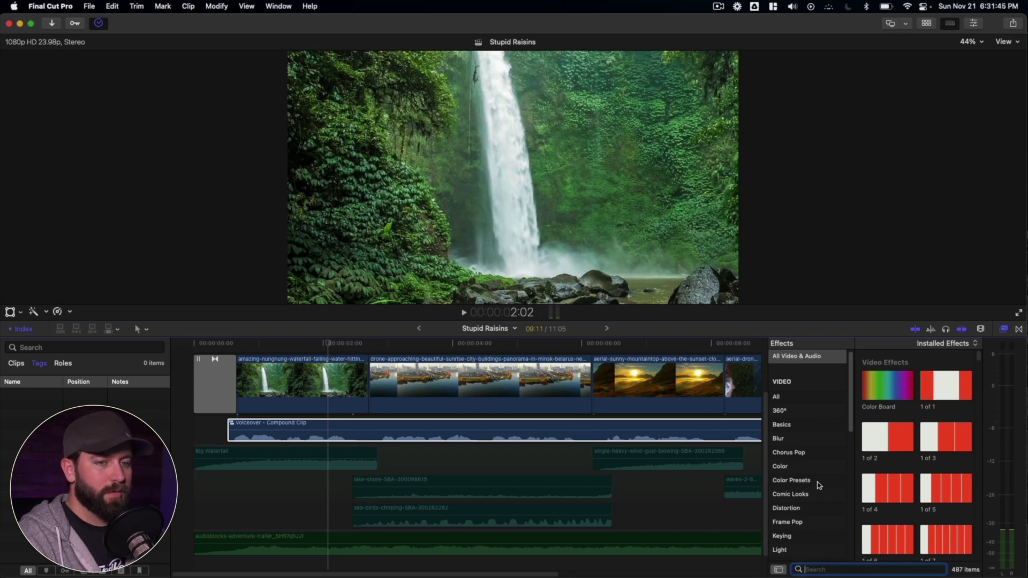
{"action": "type", "text": "chan"}
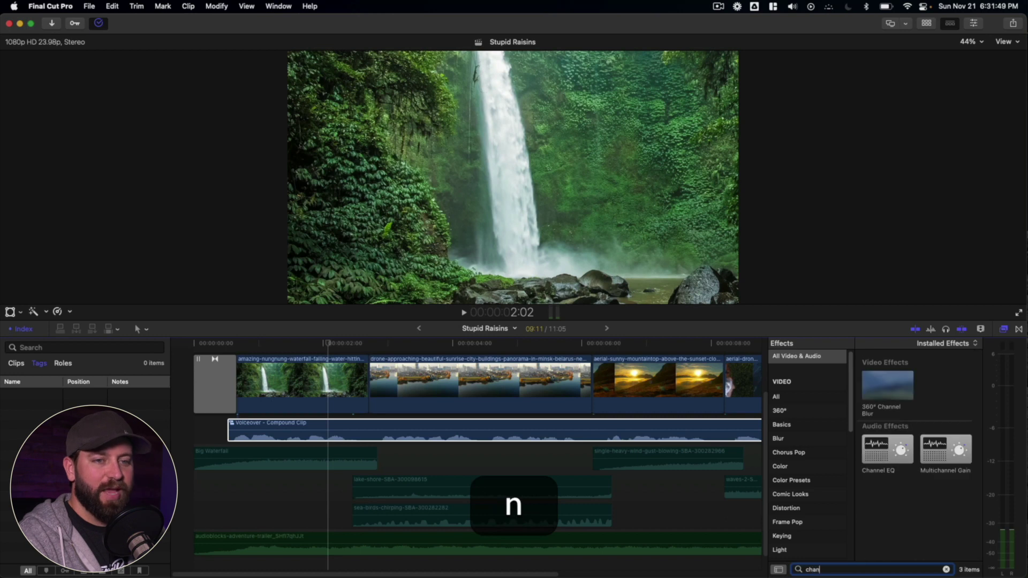
{"action": "left_click_drag", "start_coordinate": [876, 448], "coordinate": [479, 430]}
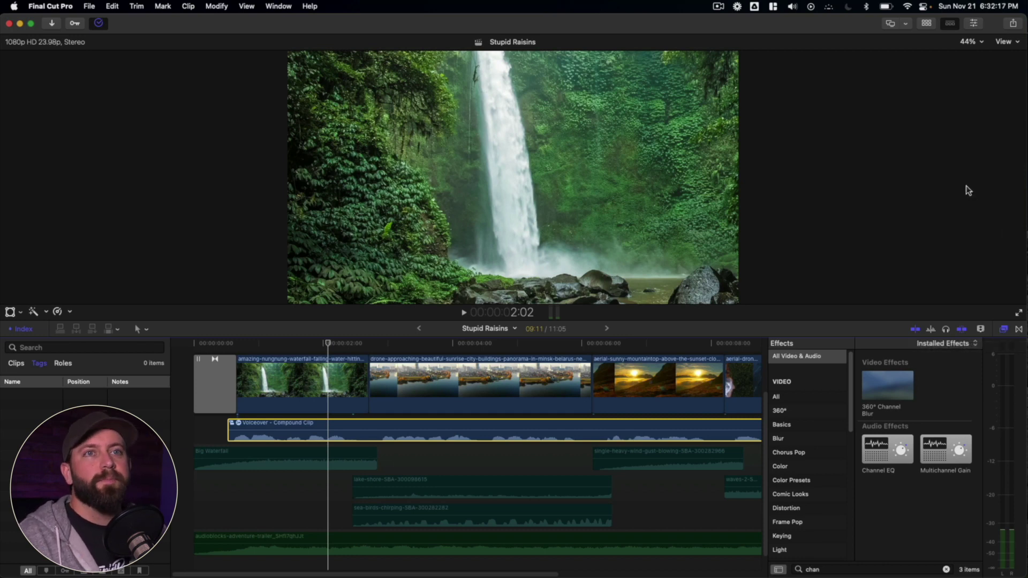
- Show the voiceover compound clip's audio settings and enlarge the area holding the Channel EQ effect
{"action": "left_click", "coordinate": [972, 25]}
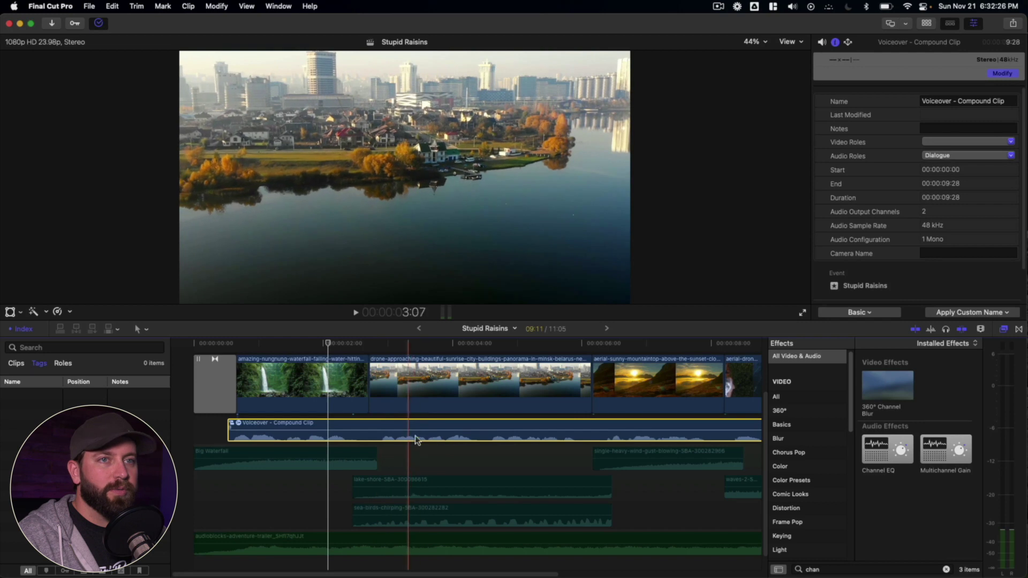
{"action": "left_click", "coordinate": [822, 43]}
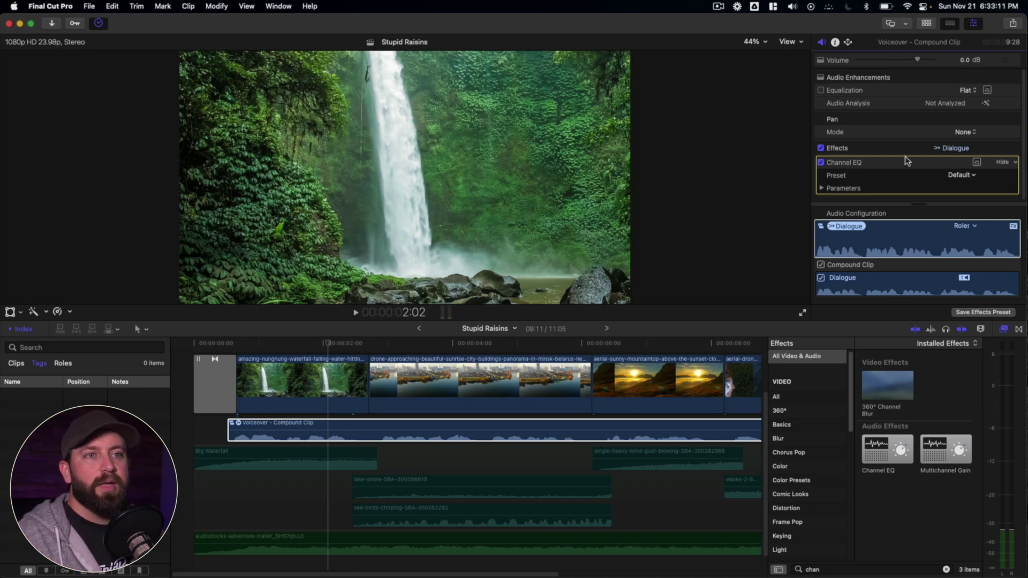
{"action": "left_click", "coordinate": [820, 148]}
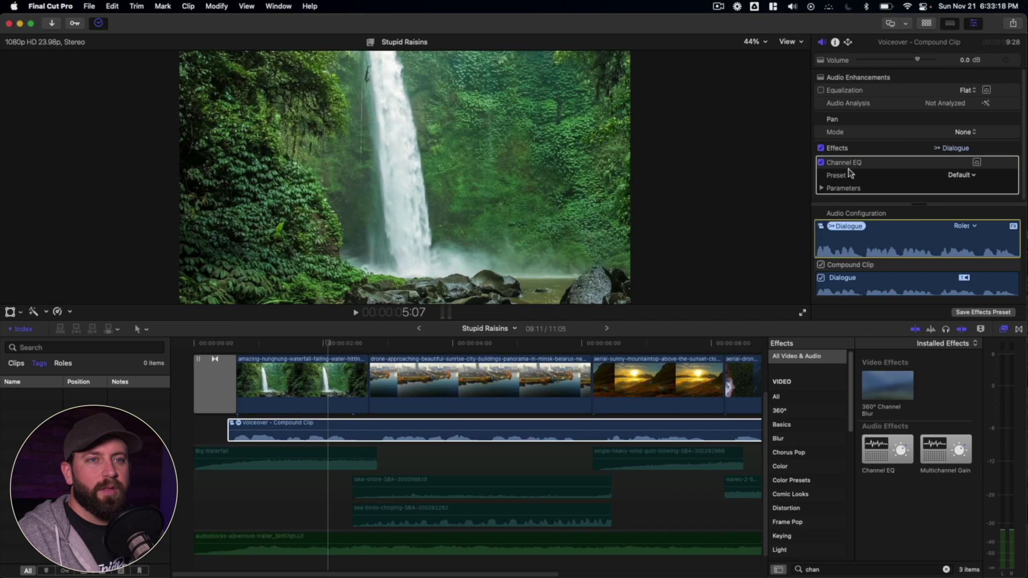
{"action": "left_click_drag", "start_coordinate": [914, 206], "coordinate": [914, 169]}
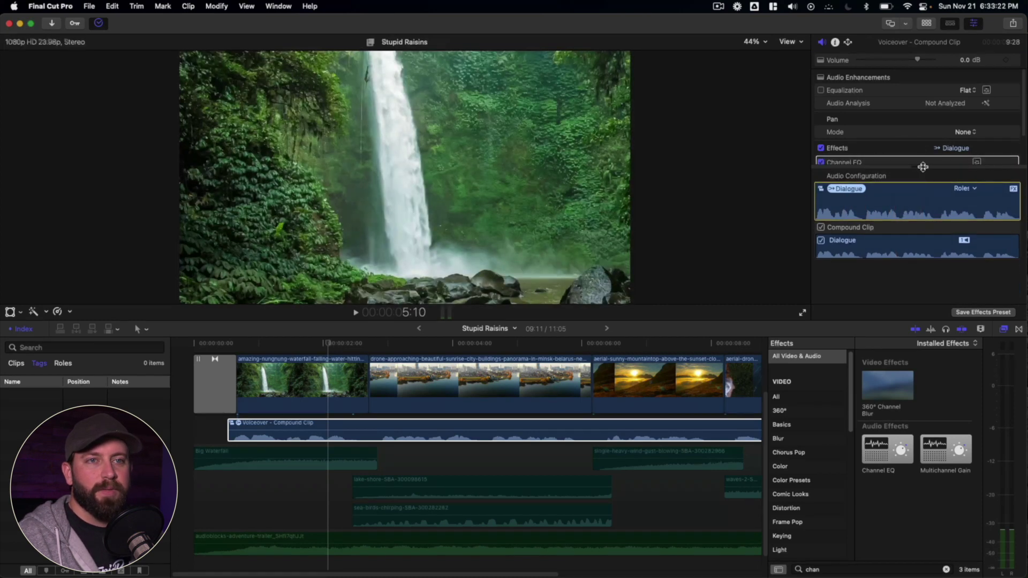
{"action": "left_click_drag", "start_coordinate": [922, 168], "coordinate": [922, 299]}
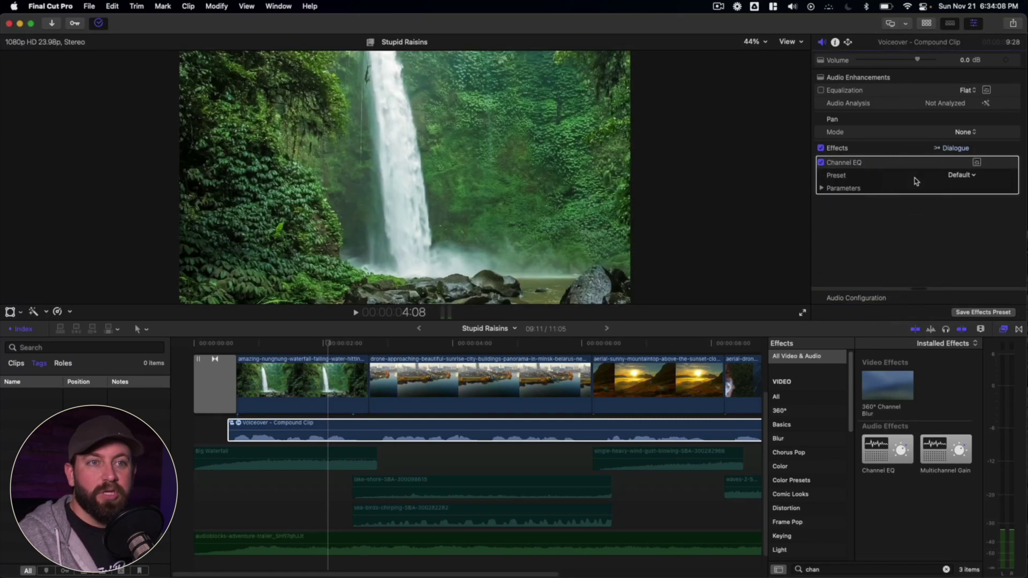
- Audition the Speaking Voice Improve preset of Channel EQ on the voiceover and restore the Default preset
{"action": "left_click", "coordinate": [961, 175]}
{"action": "mouse_move", "coordinate": [941, 252]}
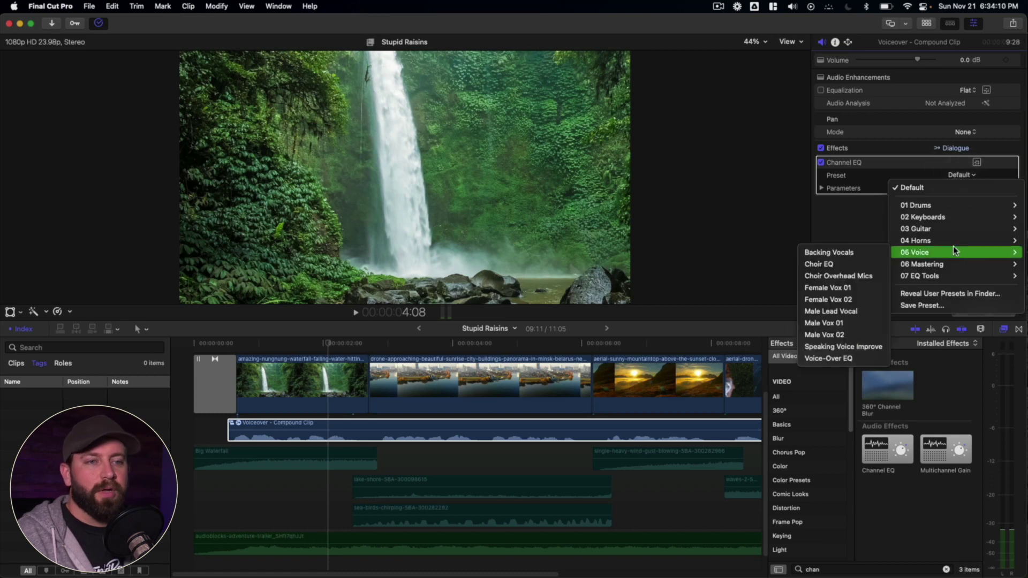
{"action": "left_click", "coordinate": [859, 348]}
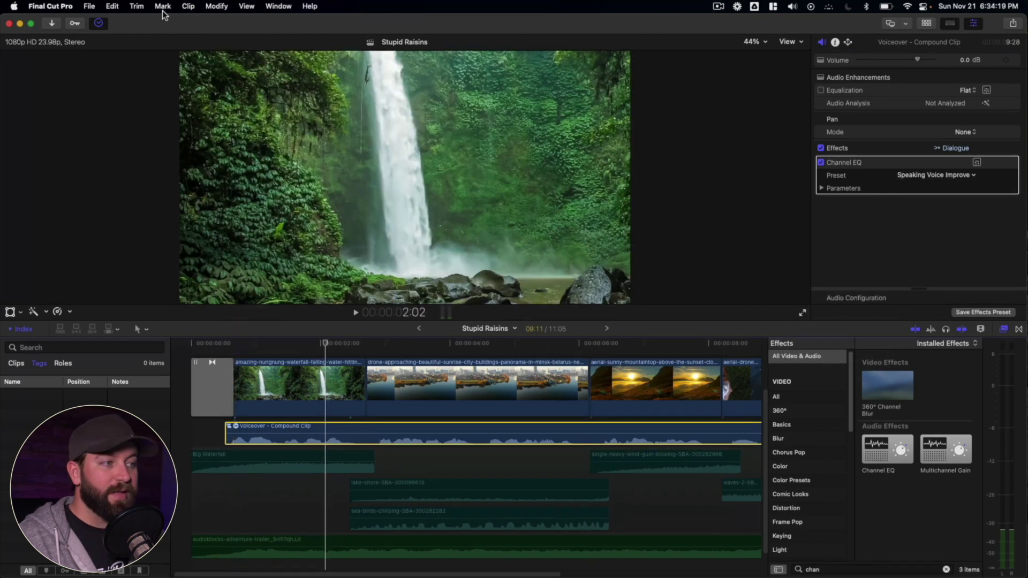
{"action": "left_click", "coordinate": [210, 343]}
{"action": "key", "text": "space"}
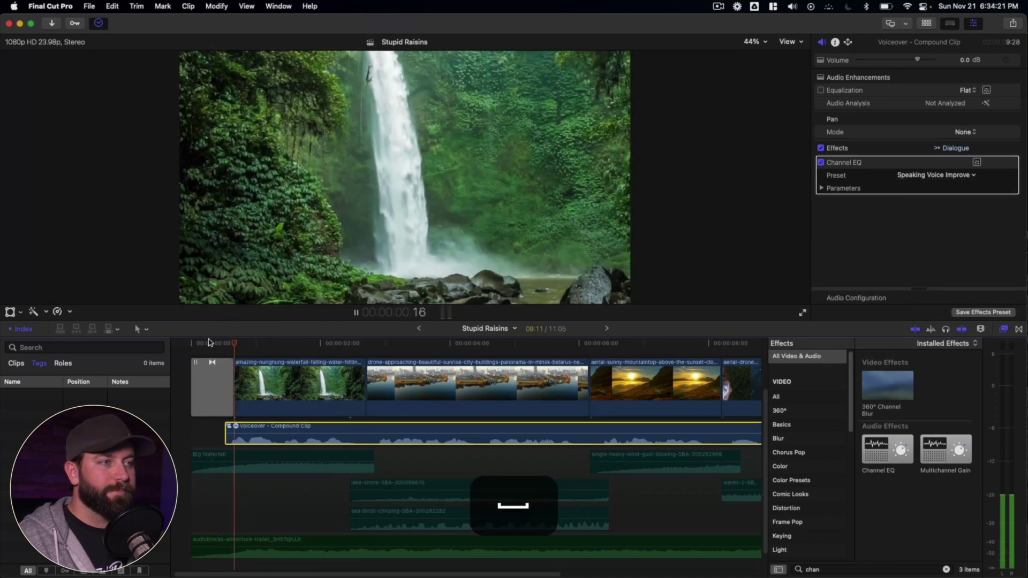
{"action": "key", "text": "space"}
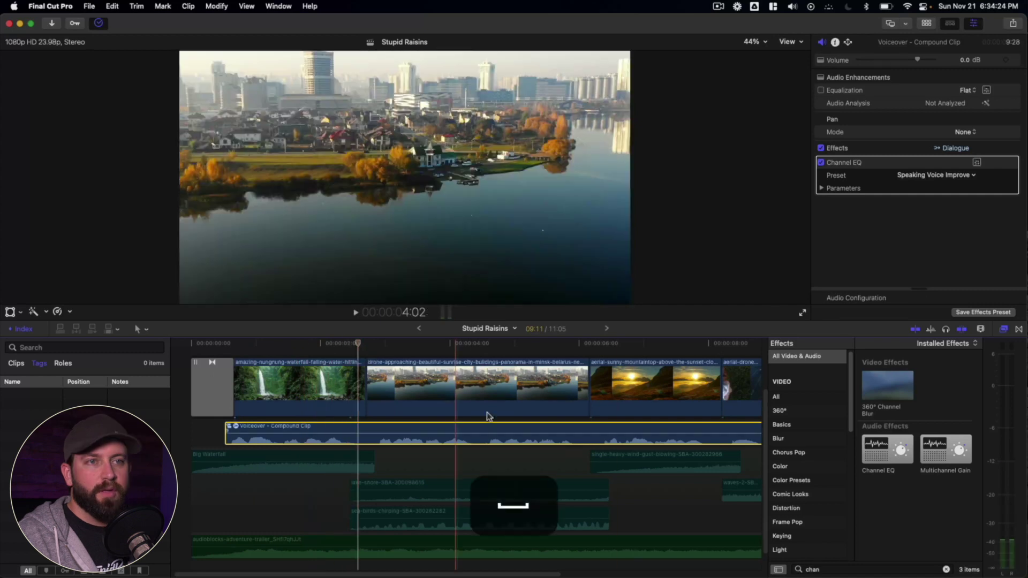
{"action": "left_click", "coordinate": [953, 175]}
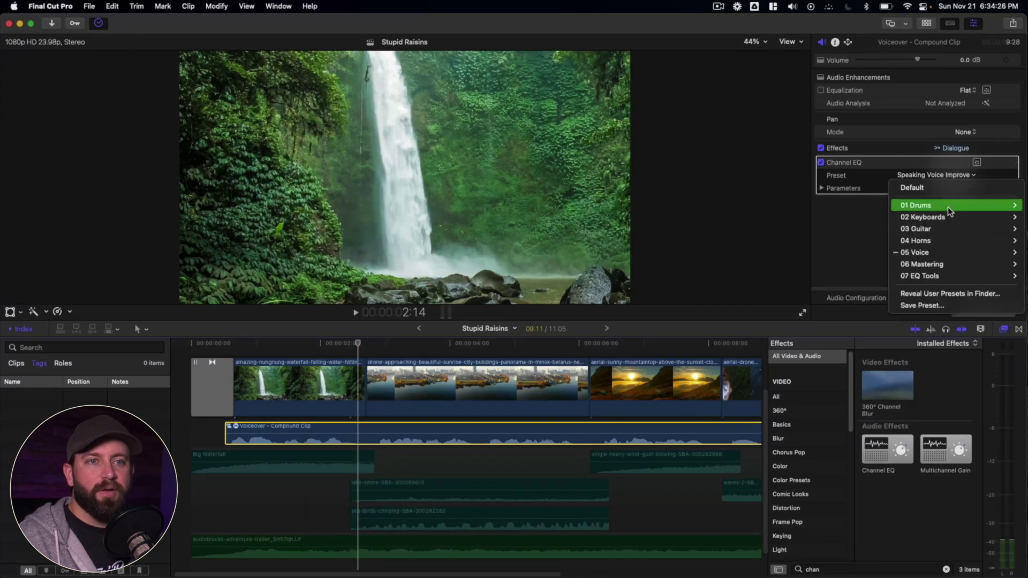
{"action": "left_click", "coordinate": [939, 188]}
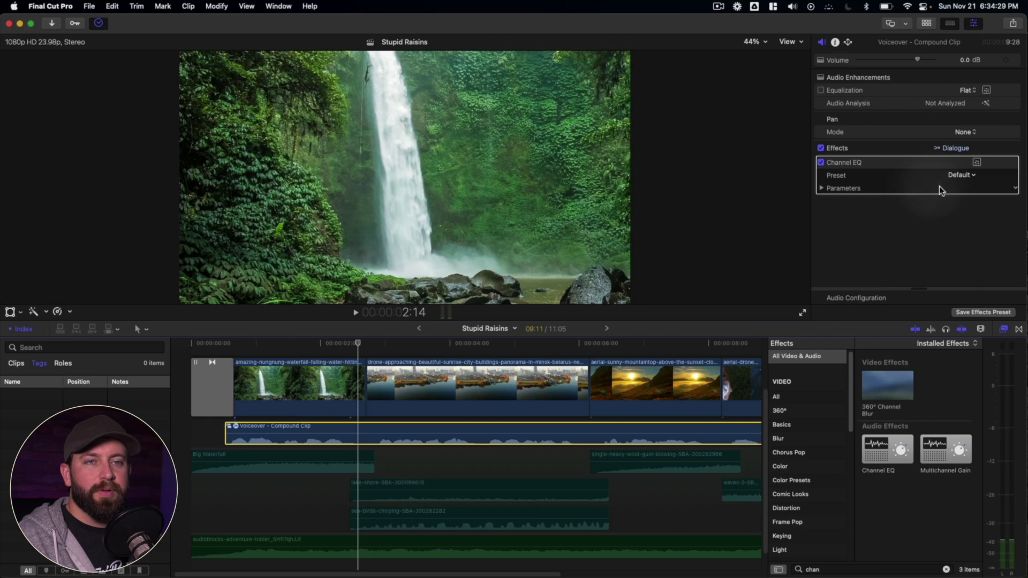
- Open the Channel EQ graph for the voiceover and turn on its frequency analyzer during playback
{"action": "left_click", "coordinate": [977, 163]}
{"action": "left_click_drag", "start_coordinate": [319, 255], "coordinate": [496, 110]}
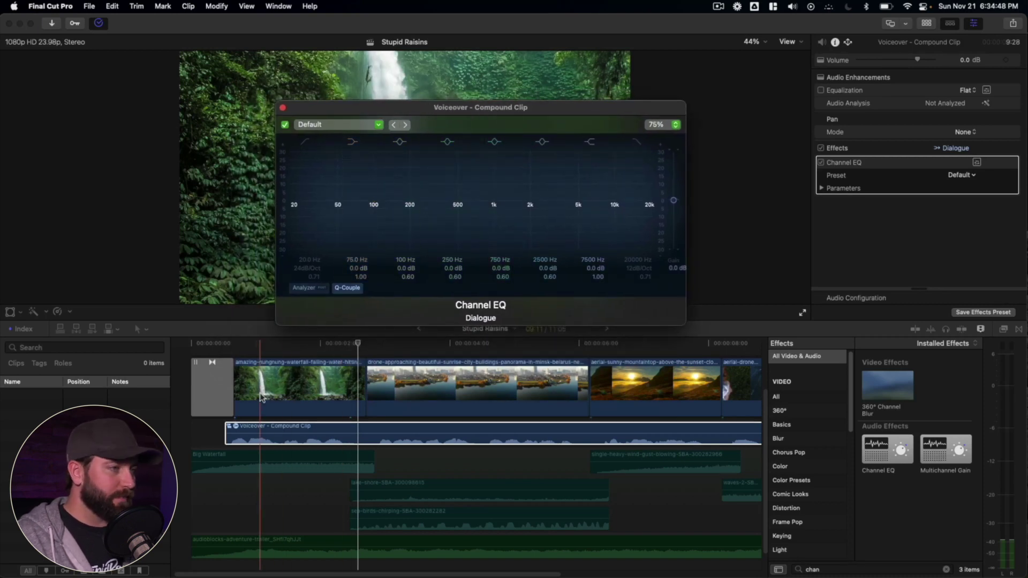
{"action": "key", "text": "space"}
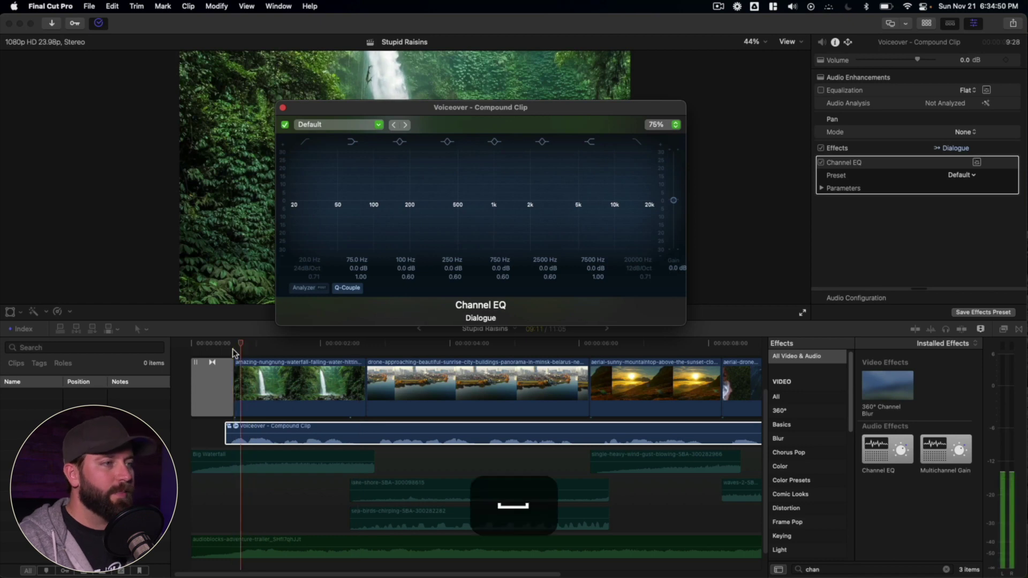
{"action": "left_click", "coordinate": [303, 289]}
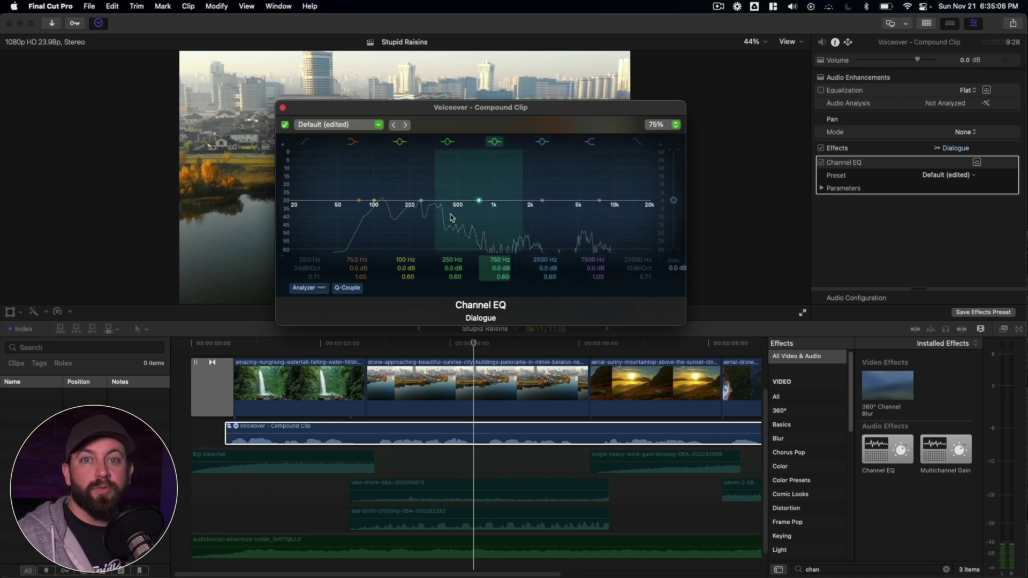
- Try a narrow +24 dB boost at about 124 Hz in the voiceover's Channel EQ and play the selected range
{"action": "left_click_drag", "start_coordinate": [374, 200], "coordinate": [386, 197]}
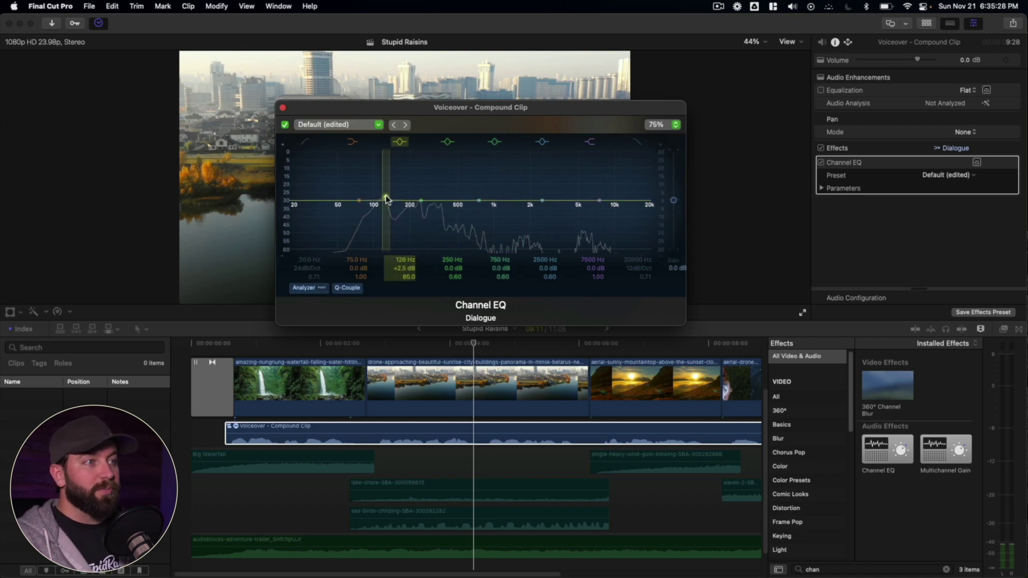
{"action": "left_click_drag", "start_coordinate": [387, 200], "coordinate": [385, 144]}
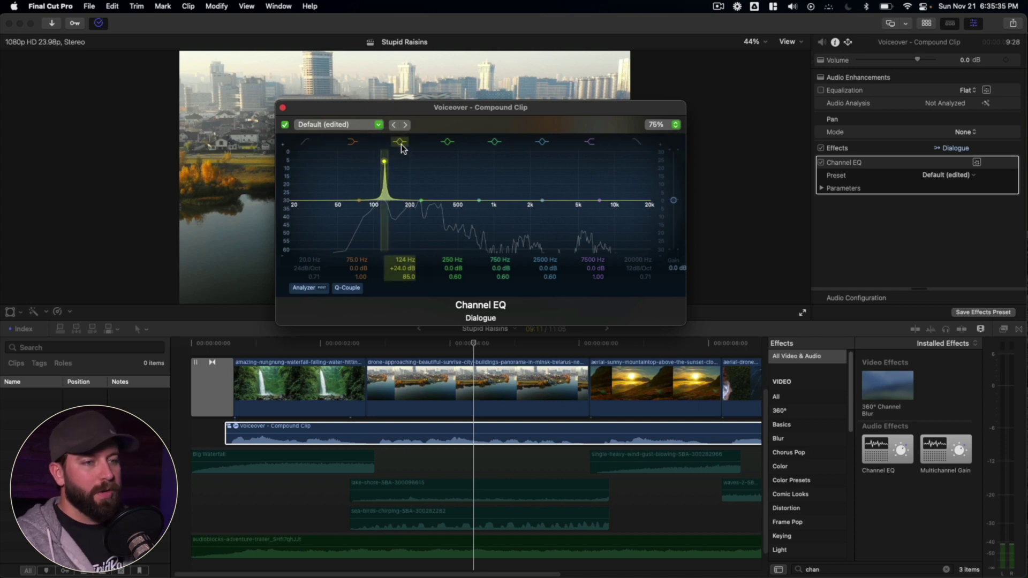
{"action": "key", "text": "shift+z"}
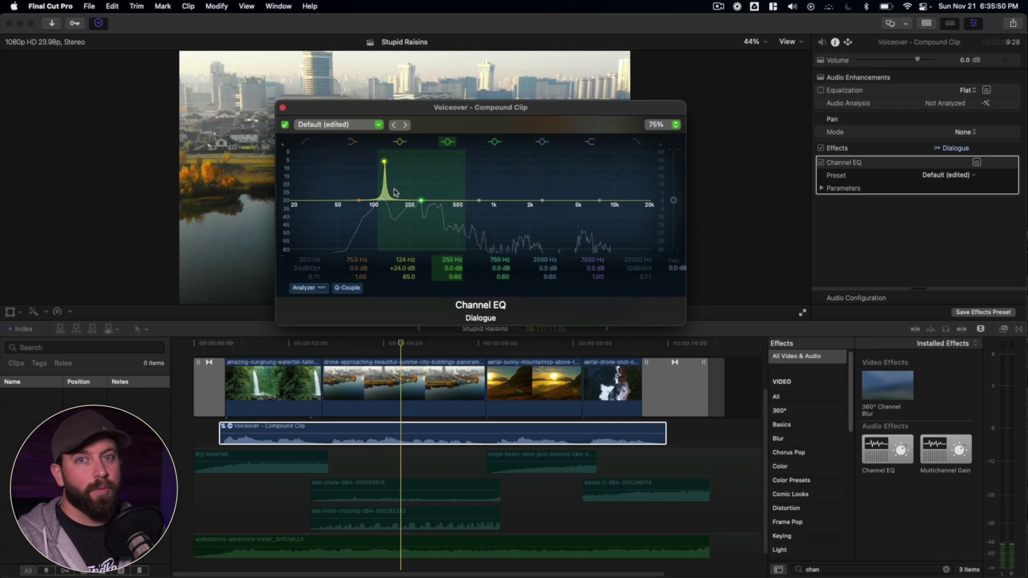
{"action": "key", "text": "/"}
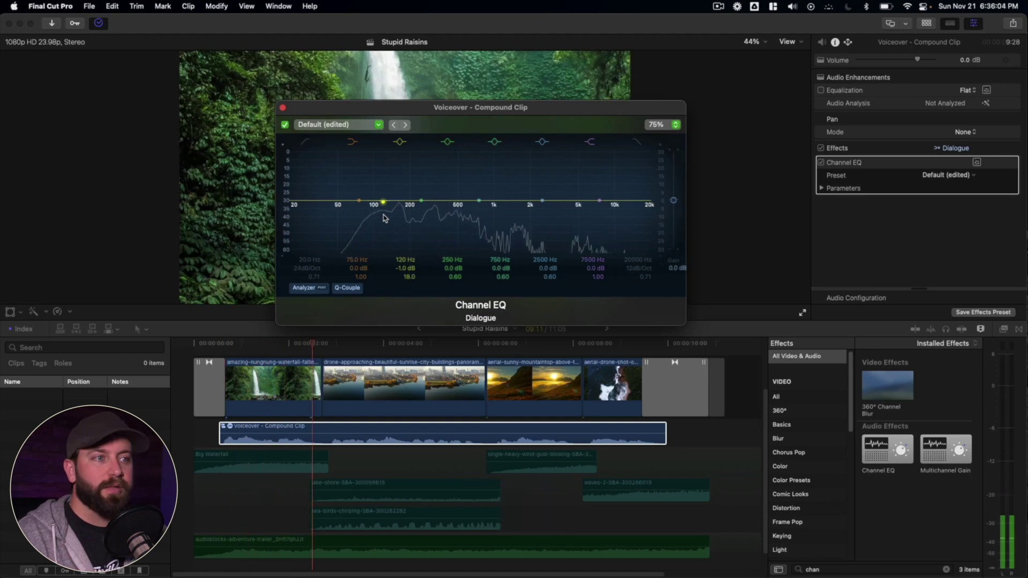
{"action": "key", "text": "/"}
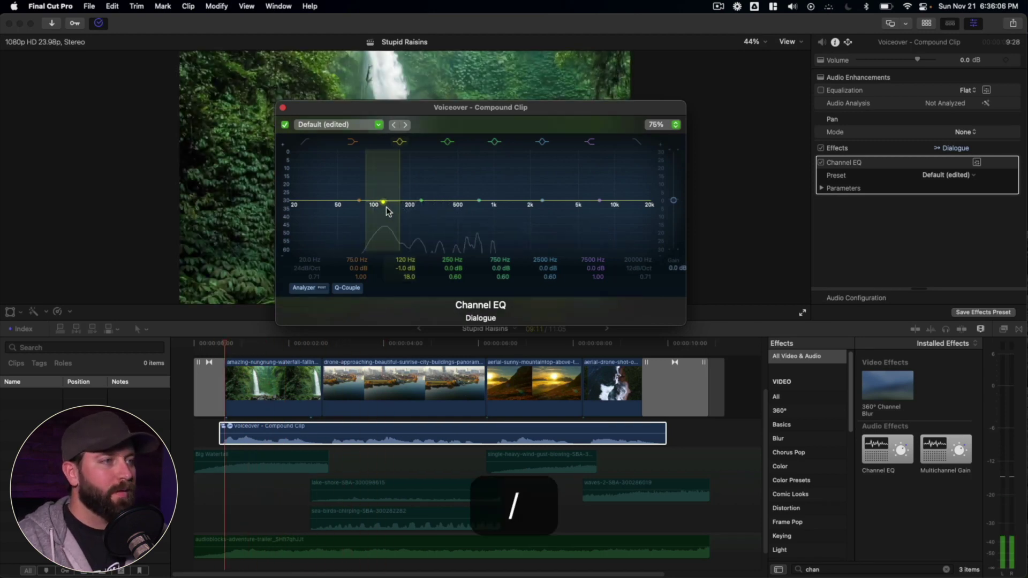
- Sweep the narrow yellow band at +24 dB through the playing voiceover and turn it into a -16 dB cut at 550 Hz
{"action": "left_click_drag", "start_coordinate": [384, 203], "coordinate": [395, 150]}
{"action": "left_click", "coordinate": [304, 287]}
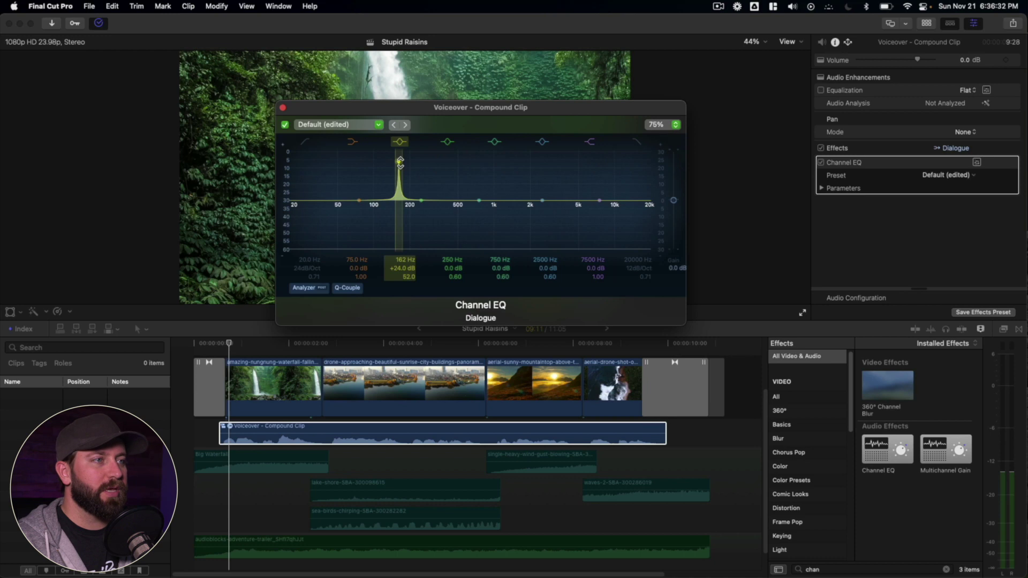
{"action": "key", "text": "slash"}
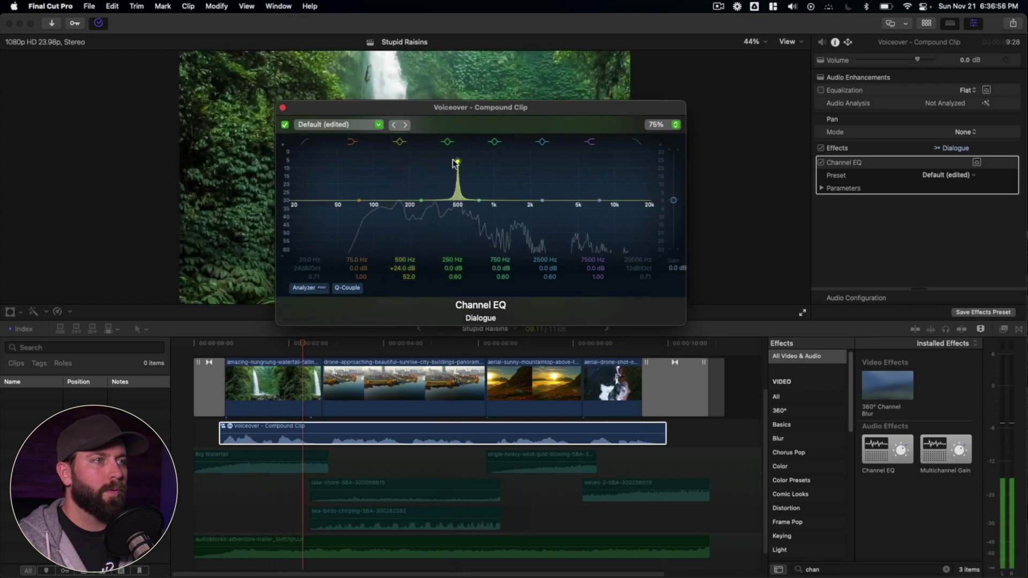
{"action": "left_click_drag", "start_coordinate": [457, 161], "coordinate": [455, 166]}
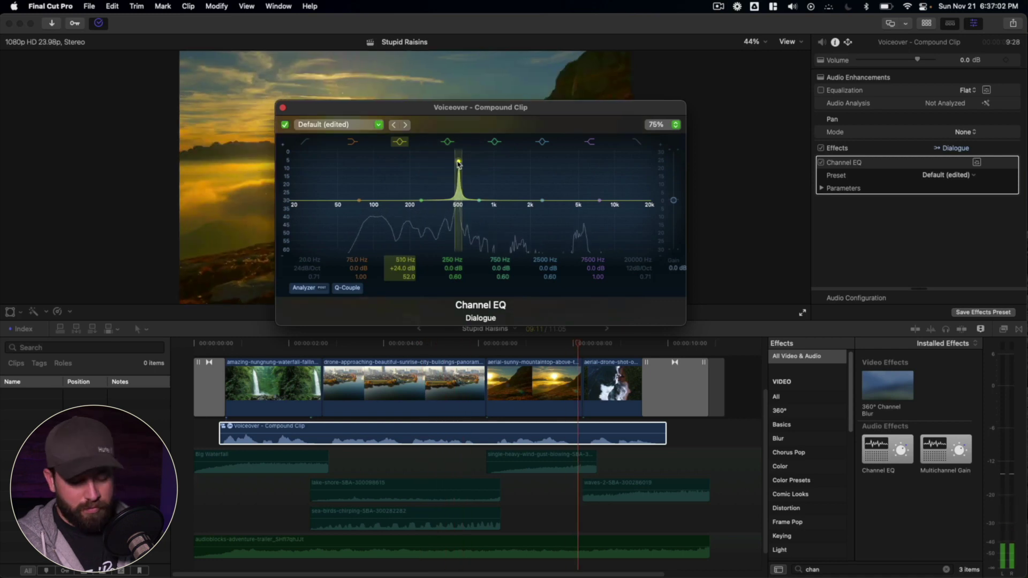
{"action": "key", "text": "space"}
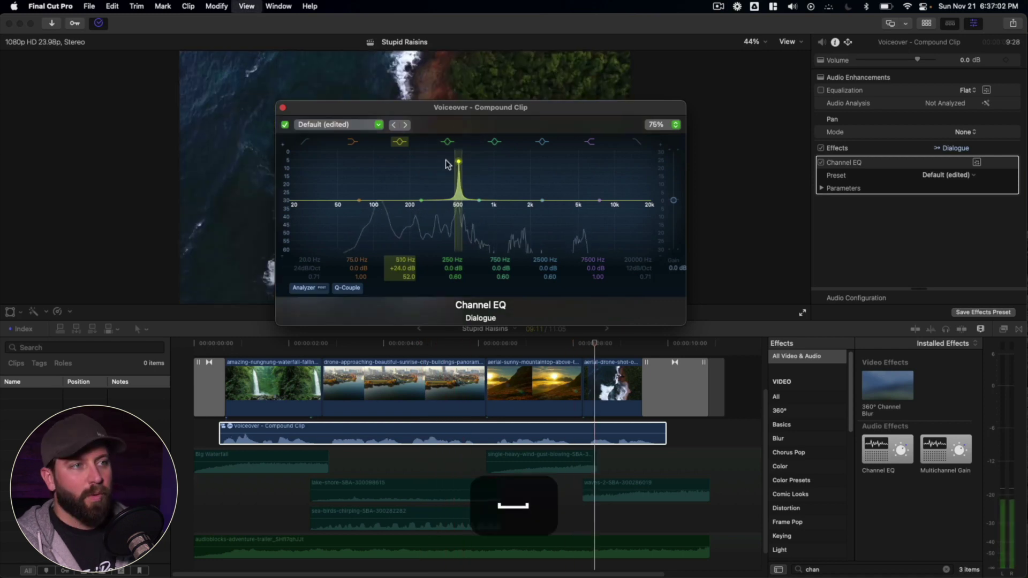
{"action": "left_click_drag", "start_coordinate": [453, 164], "coordinate": [460, 237]}
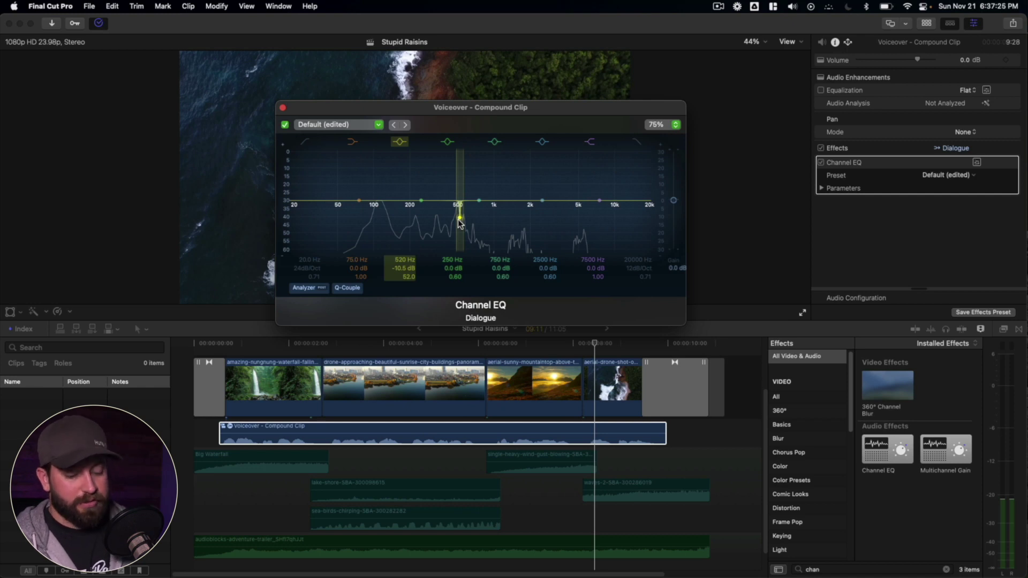
{"action": "key", "text": "slash"}
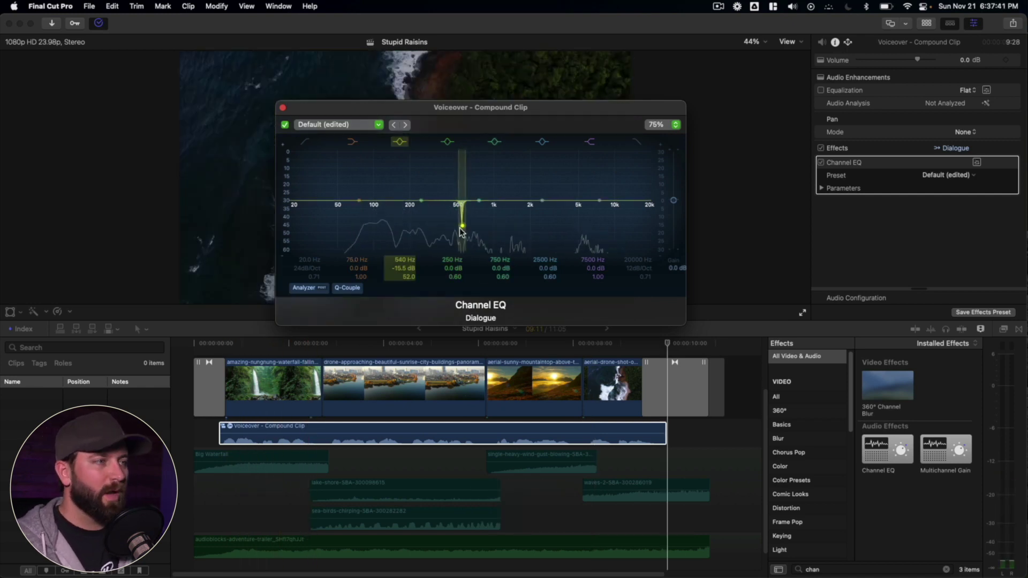
{"action": "left_click_drag", "start_coordinate": [461, 227], "coordinate": [463, 229]}
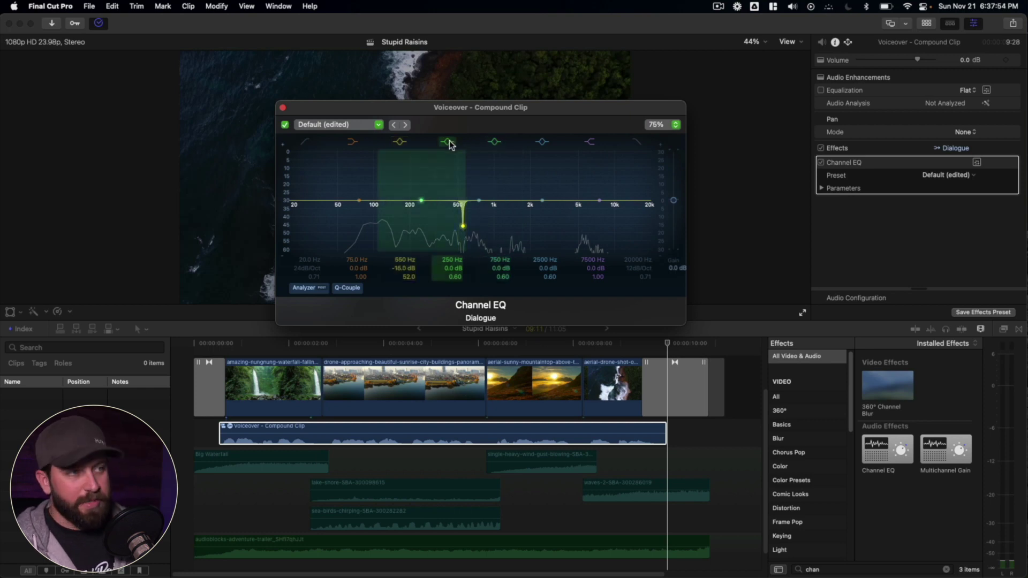
- Add narrow EQ cuts of -12.5 dB at 770 Hz, -14.5 dB at 1680 Hz and -15.5 dB at 3400 Hz
{"action": "left_click_drag", "start_coordinate": [477, 201], "coordinate": [480, 166]}
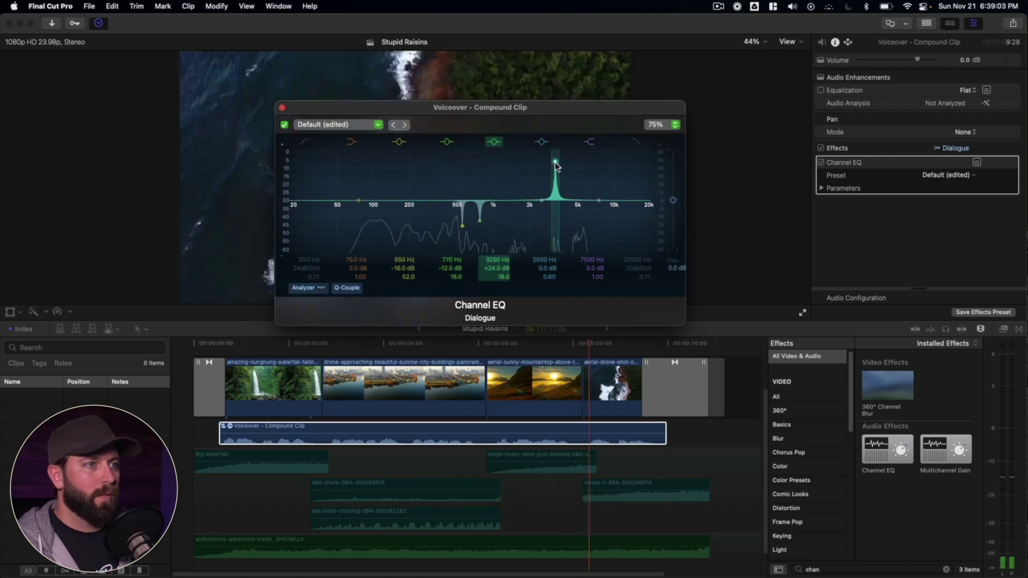
{"action": "left_click_drag", "start_coordinate": [551, 166], "coordinate": [519, 170]}
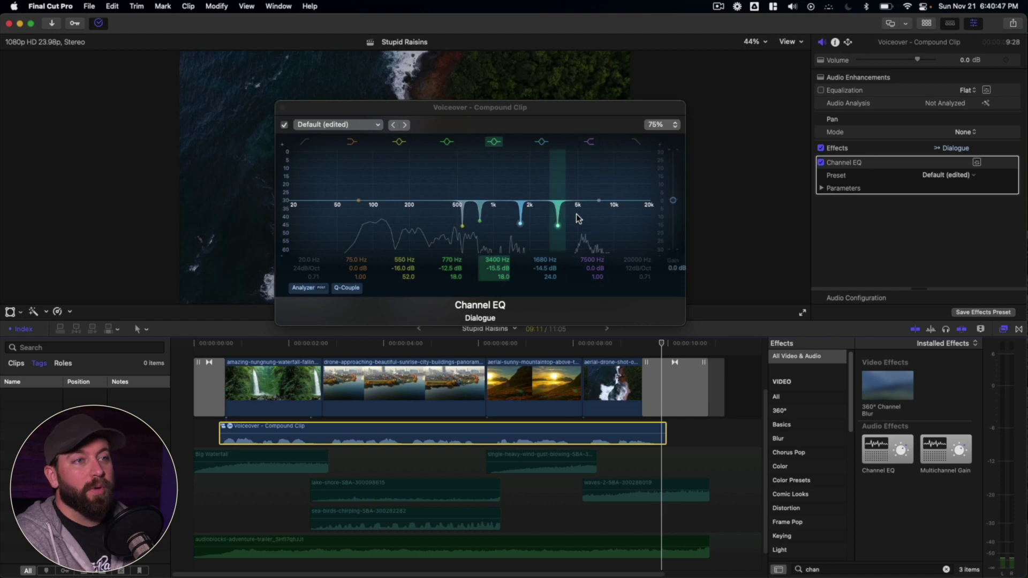
- Roll off both ends of the voiceover's EQ with a high cut at about 9900 Hz and a low cut near 55 Hz
{"action": "left_click", "coordinate": [637, 144]}
{"action": "mouse_move", "coordinate": [648, 206]}
{"action": "left_mouse_down"}
{"action": "mouse_move", "coordinate": [616, 204]}
{"action": "mouse_move", "coordinate": [638, 205]}
{"action": "left_mouse_up"}
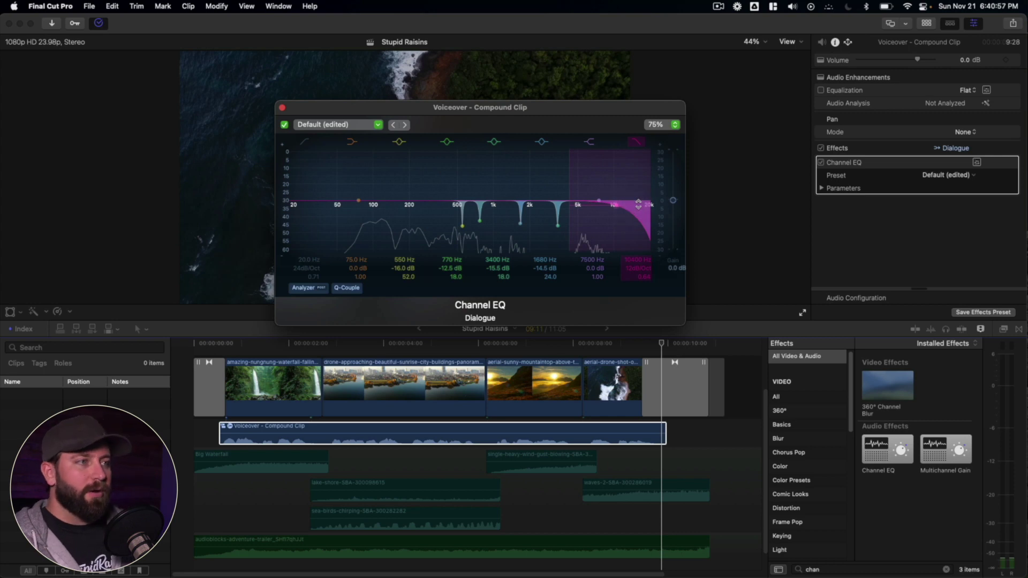
{"action": "left_click_drag", "start_coordinate": [294, 205], "coordinate": [339, 203]}
{"action": "key", "text": "/"}
{"action": "left_click_drag", "start_coordinate": [613, 204], "coordinate": [618, 209]}
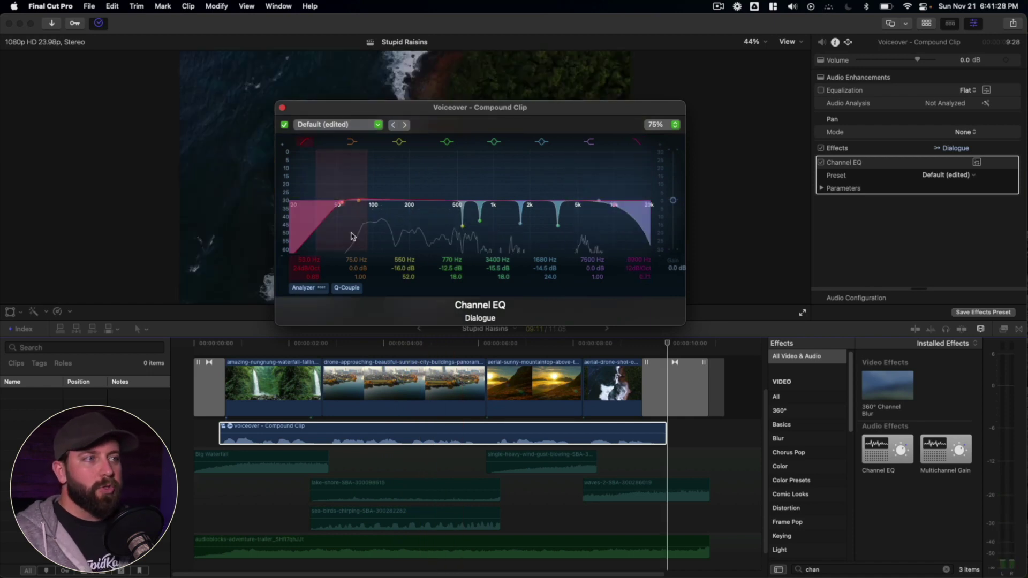
- Turn off the low shelf, set the low cut's Q to 1.20 and boost the high shelf by 3.5 dB at 6800 Hz
{"action": "left_click", "coordinate": [353, 142]}
{"action": "left_click_drag", "start_coordinate": [361, 201], "coordinate": [364, 197]}
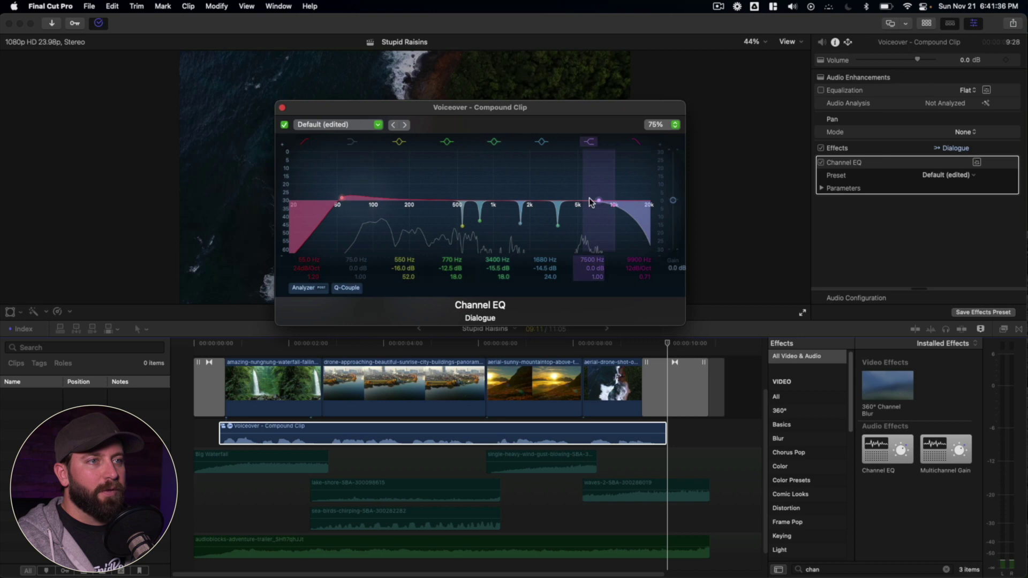
{"action": "left_click_drag", "start_coordinate": [598, 200], "coordinate": [595, 193]}
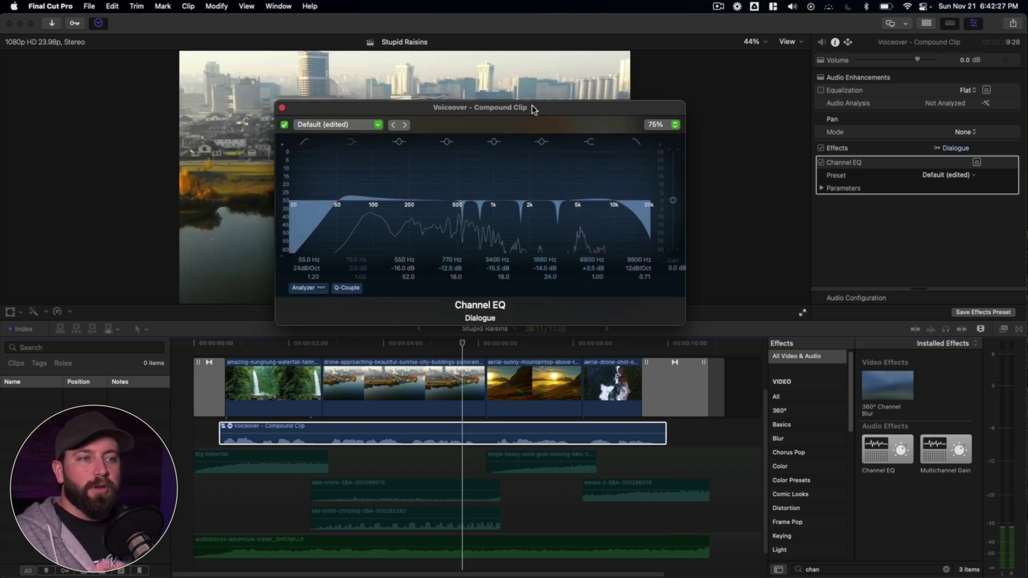
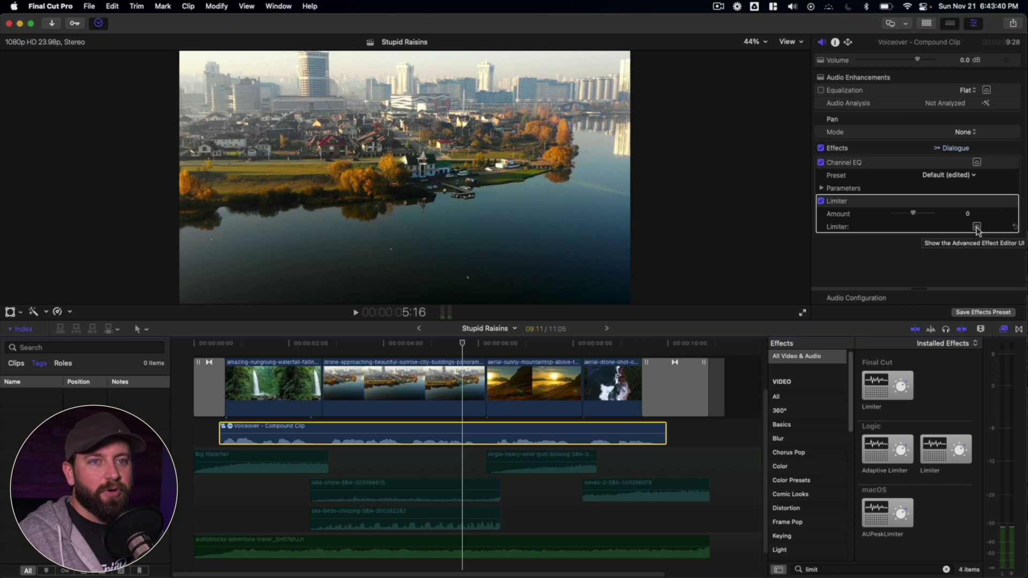
- In the voiceover's Limiter editor, set the output level to -6.0 dB, release to 250 ms and lookahead to 4.0 ms
{"action": "left_click_drag", "start_coordinate": [359, 245], "coordinate": [654, 122]}
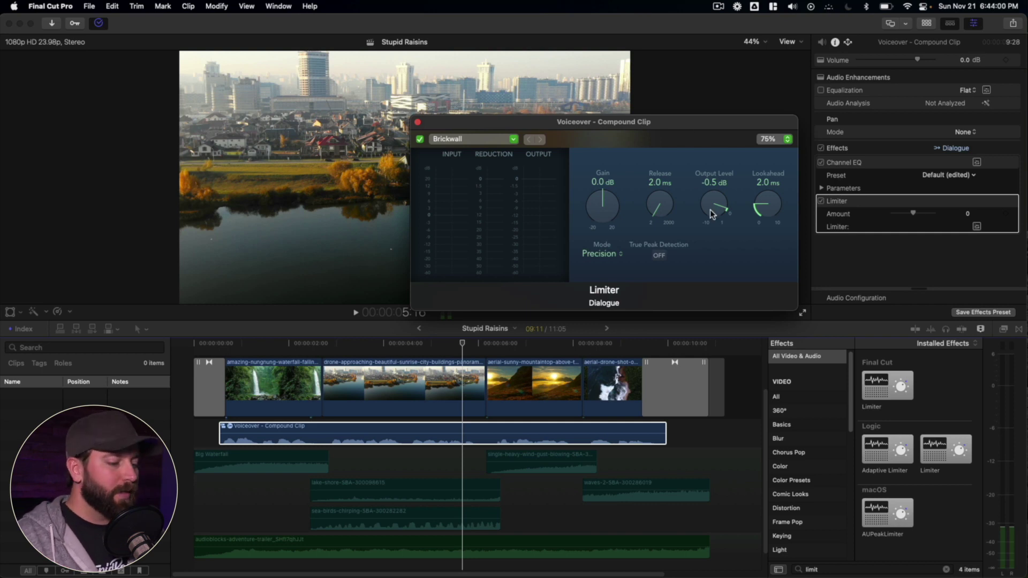
{"action": "left_click_drag", "start_coordinate": [713, 215], "coordinate": [713, 203]}
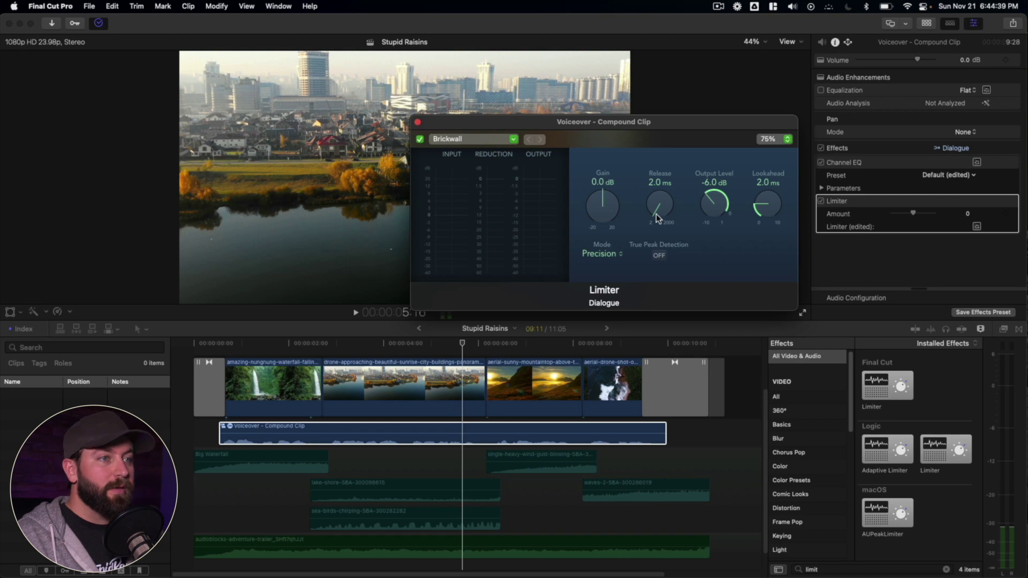
{"action": "left_click_drag", "start_coordinate": [658, 218], "coordinate": [683, 128]}
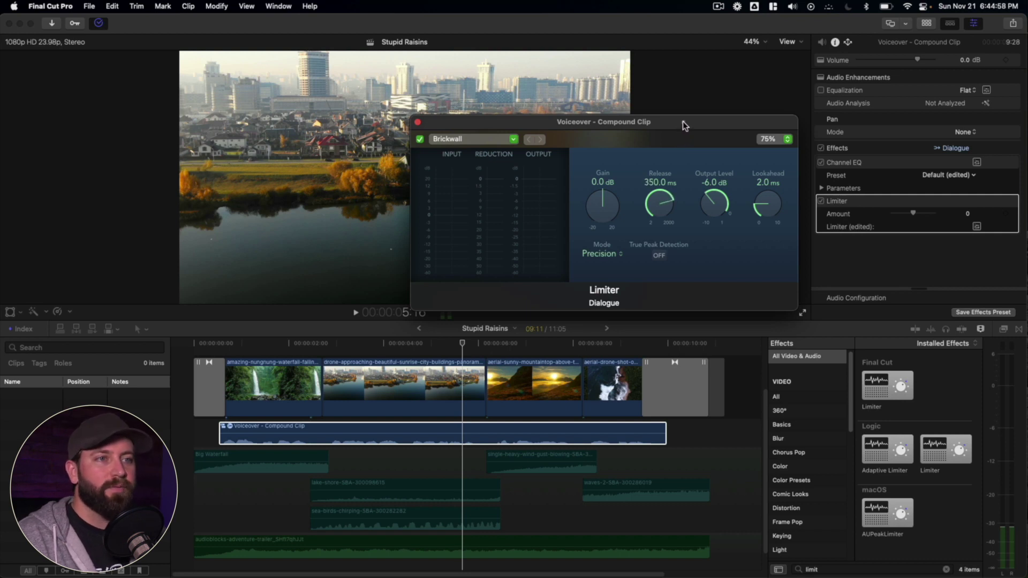
{"action": "left_click_drag", "start_coordinate": [665, 201], "coordinate": [668, 209]}
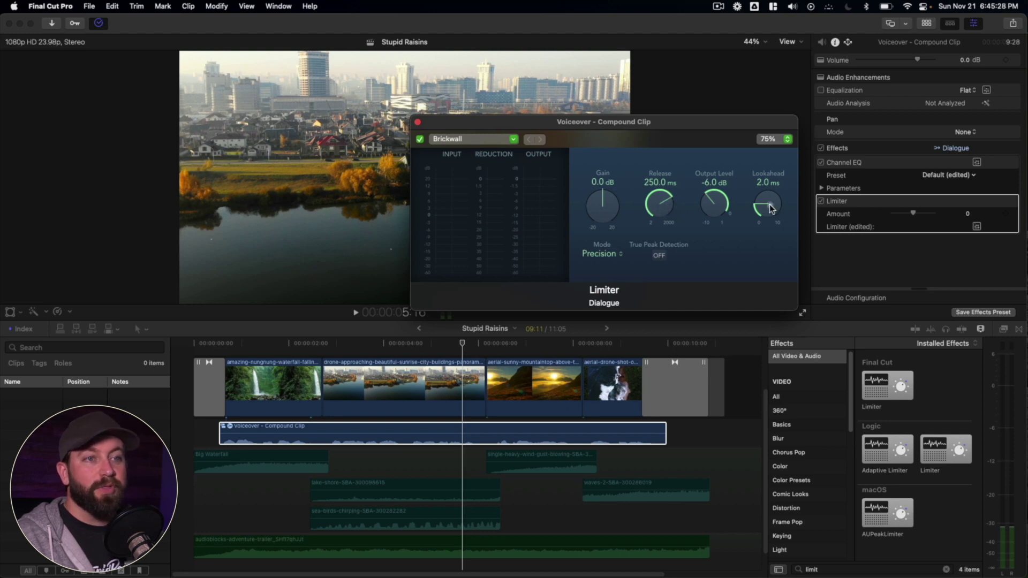
{"action": "left_click_drag", "start_coordinate": [769, 205], "coordinate": [782, 176]}
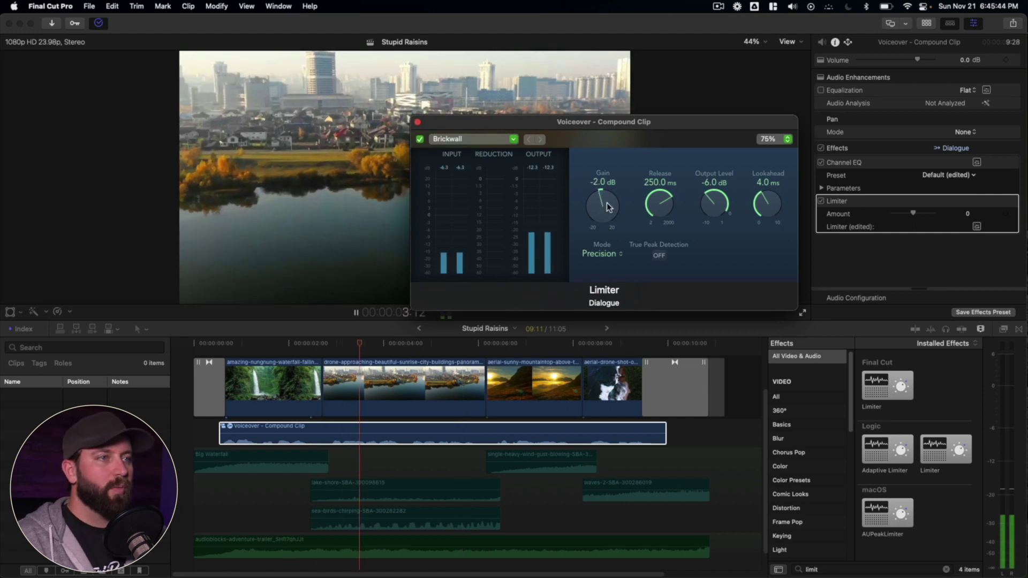
- Set the Limiter's gain to +10.0 dB during playback and switch its mode to Legacy
{"action": "left_click_drag", "start_coordinate": [606, 199], "coordinate": [612, 150]}
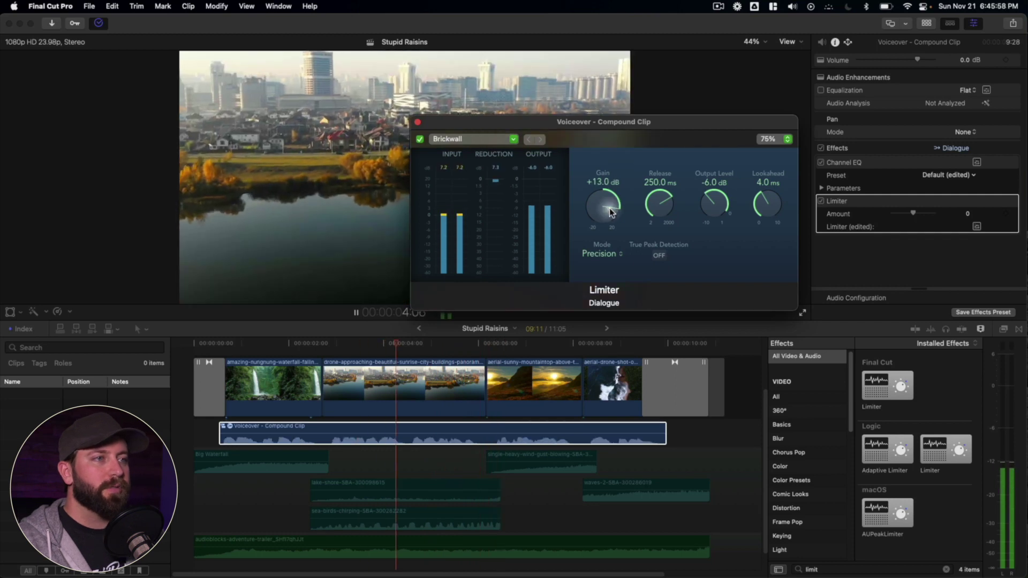
{"action": "left_click_drag", "start_coordinate": [609, 214], "coordinate": [607, 224]}
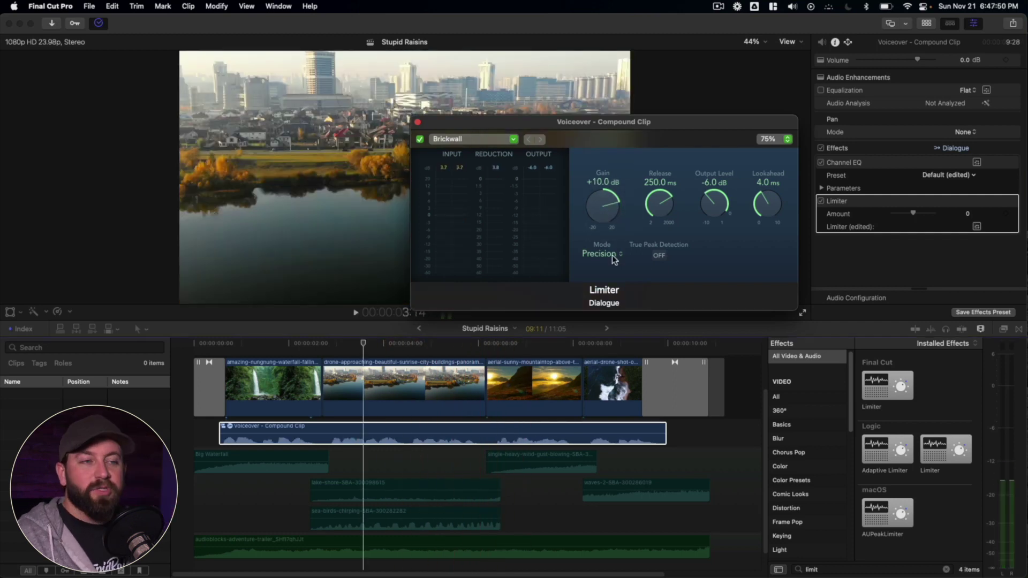
{"action": "left_click", "coordinate": [612, 255]}
{"action": "left_click", "coordinate": [609, 259]}
{"action": "left_click", "coordinate": [608, 258]}
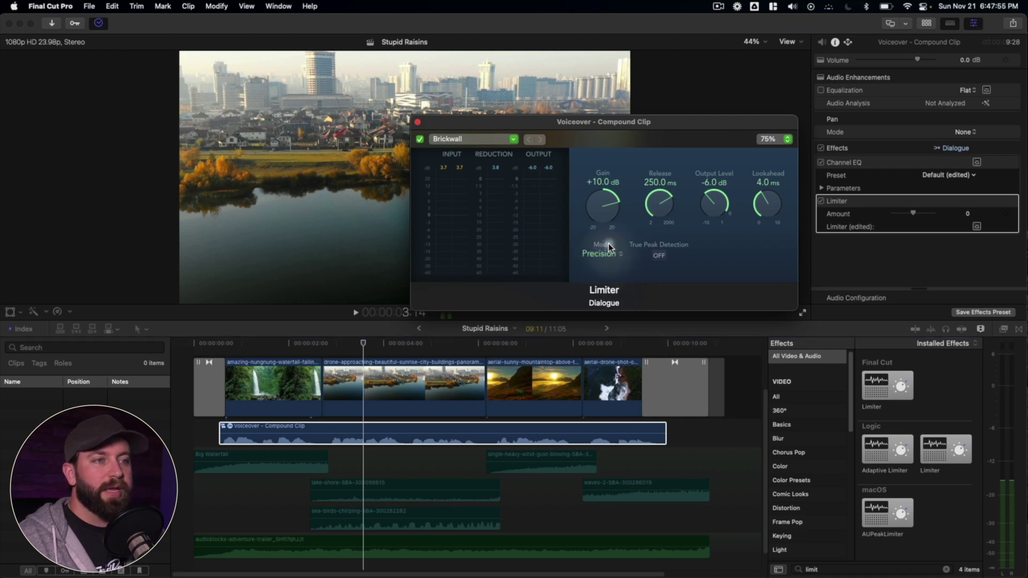
{"action": "left_click", "coordinate": [608, 244]}
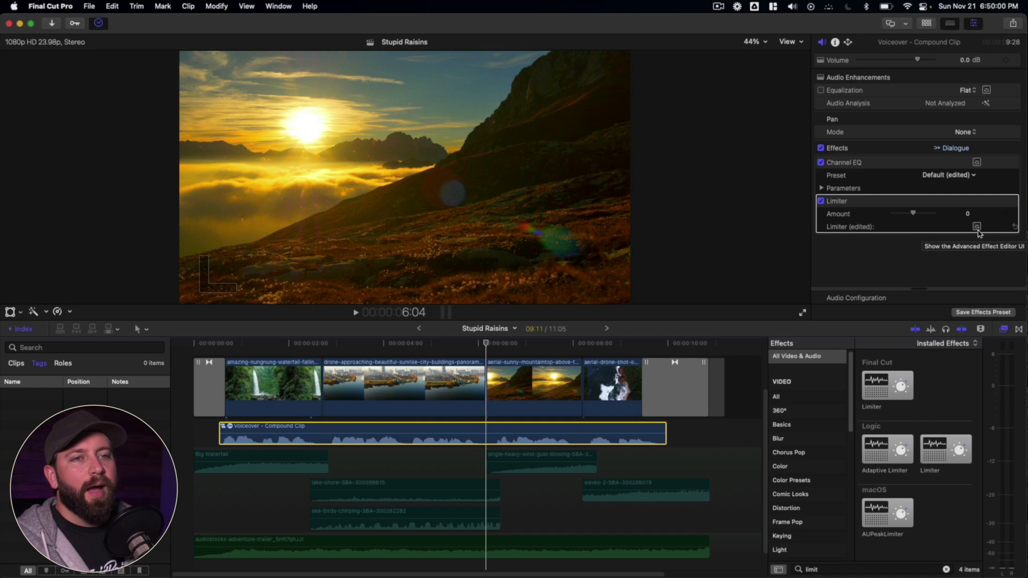
- Review the Limiter's advanced settings, close its editor and play back the processed voiceover
{"action": "left_click", "coordinate": [976, 227]}
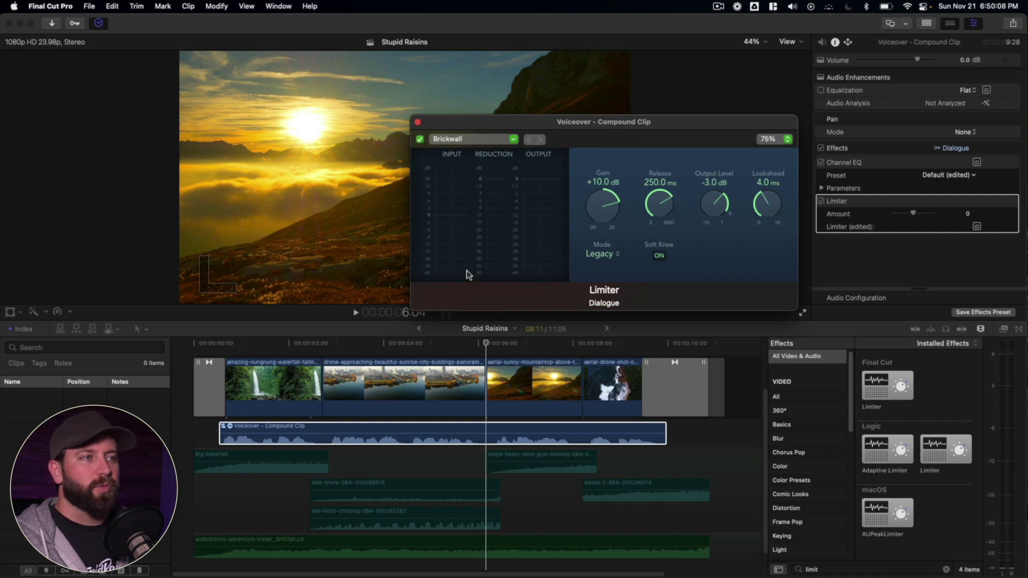
{"action": "left_click", "coordinate": [418, 122]}
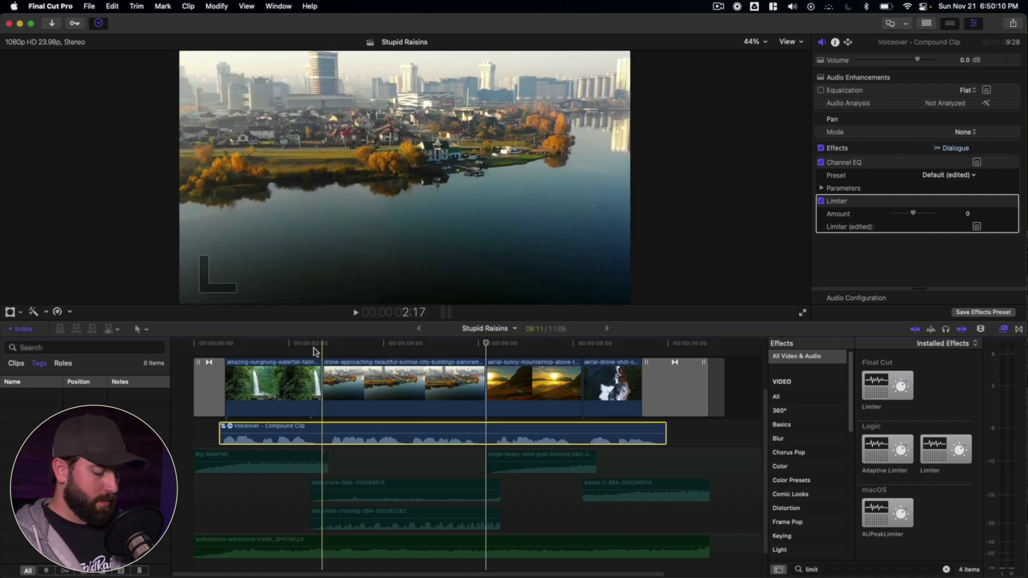
{"action": "key", "text": "space"}
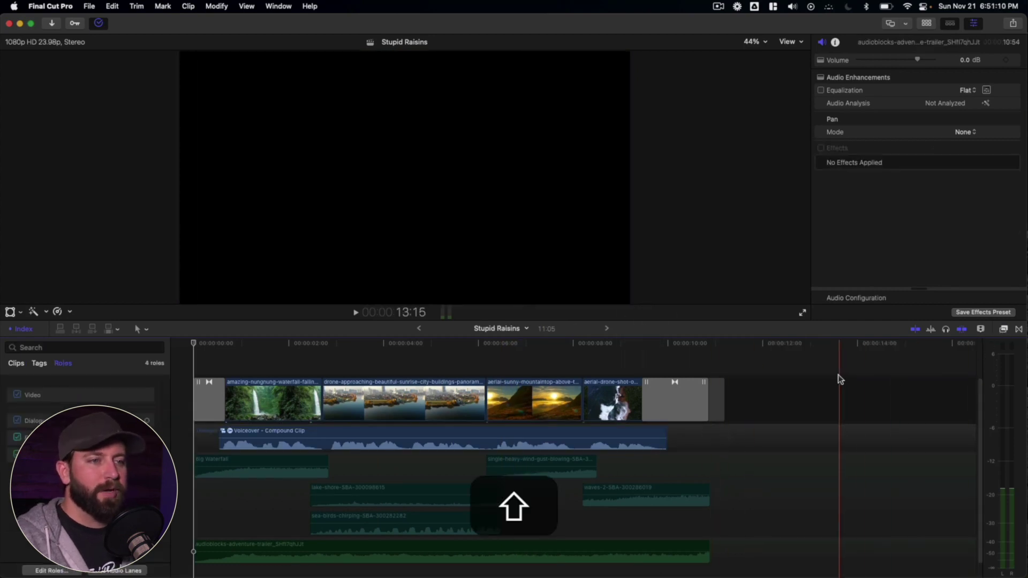
- Enable the adventure-trailer music clip under the voiceover and play the timeline from the beginning
{"action": "key", "text": "shift+z"}
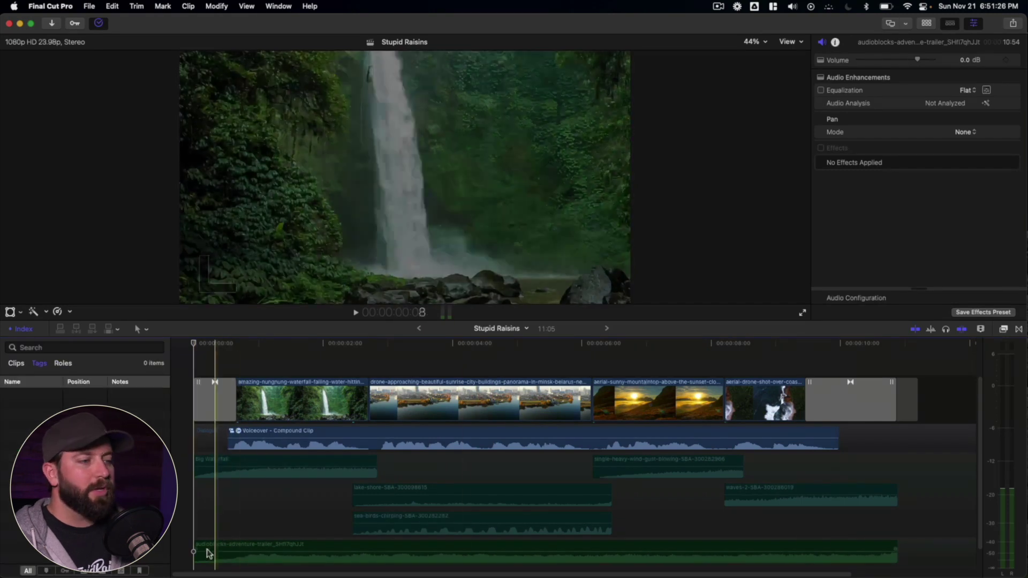
{"action": "left_click", "coordinate": [218, 548]}
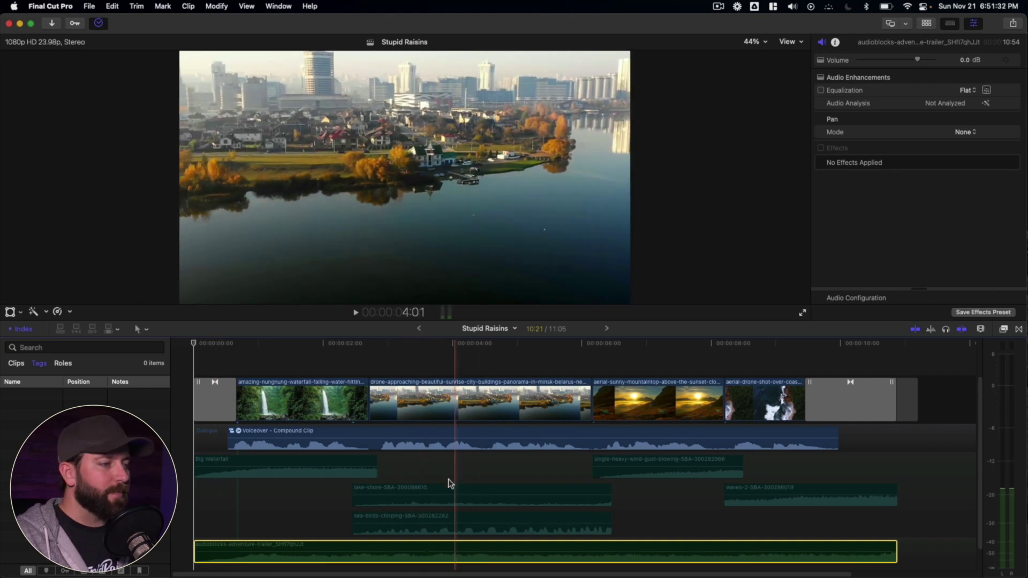
{"action": "key", "text": "v"}
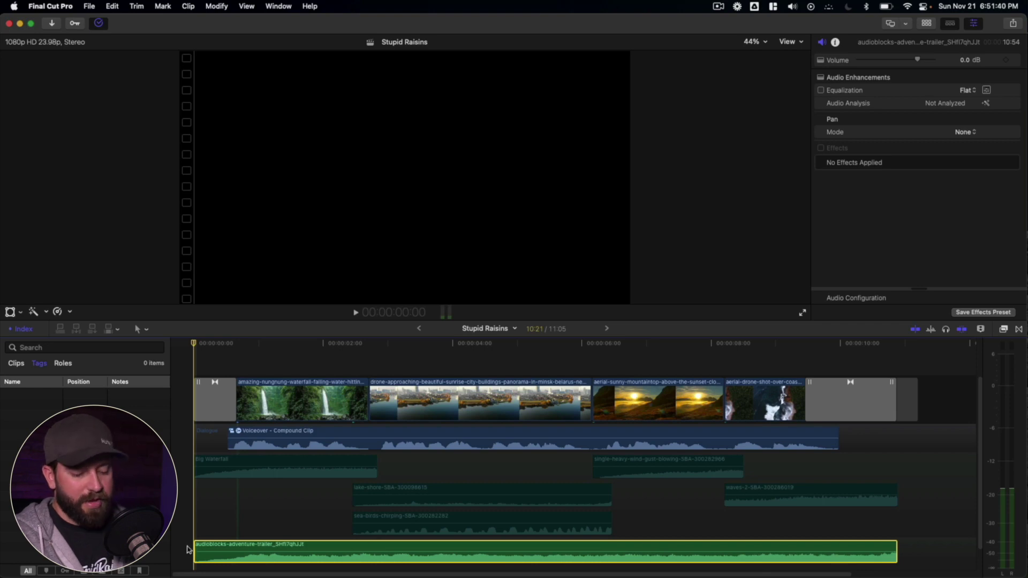
{"action": "key", "text": "space"}
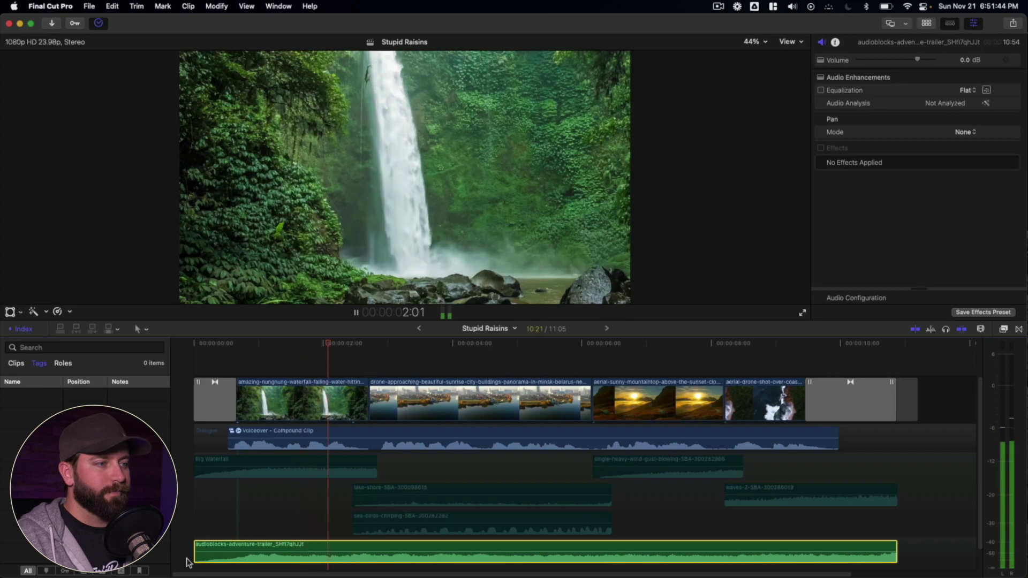
- Lower the adventure-trailer music to -10.0 dB, fade it in and out at its ends, and play back the mix
{"action": "key", "text": "space"}
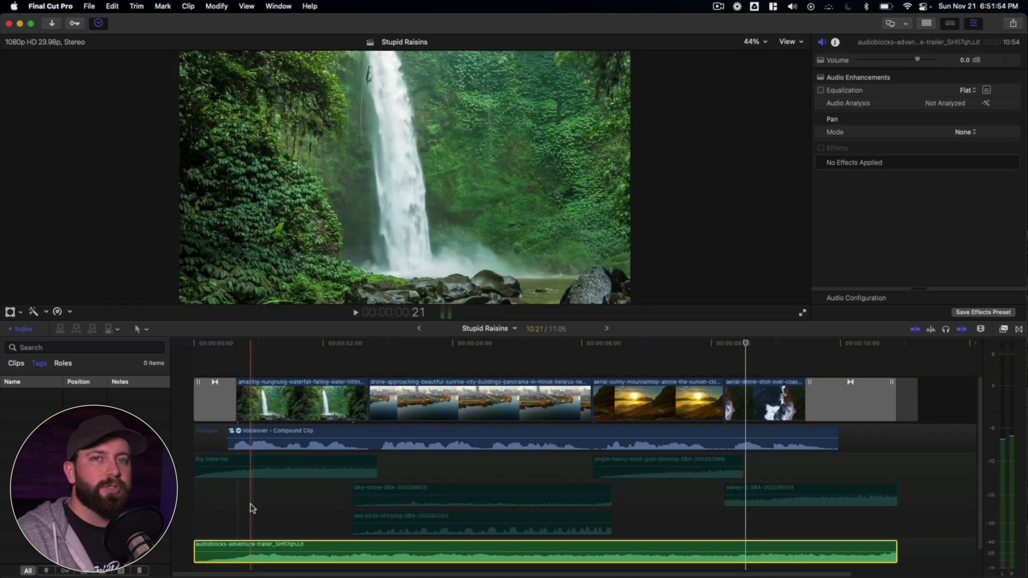
{"action": "mouse_move", "coordinate": [268, 557]}
{"action": "left_mouse_down"}
{"action": "mouse_move", "coordinate": [208, 550]}
{"action": "mouse_move", "coordinate": [253, 547]}
{"action": "left_mouse_up"}
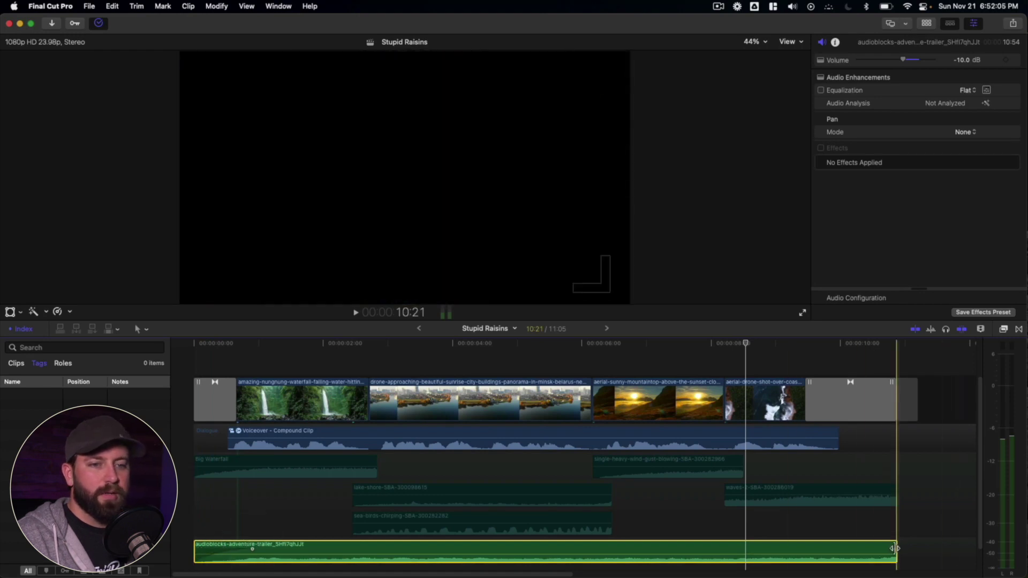
{"action": "left_click_drag", "start_coordinate": [893, 549], "coordinate": [812, 550]}
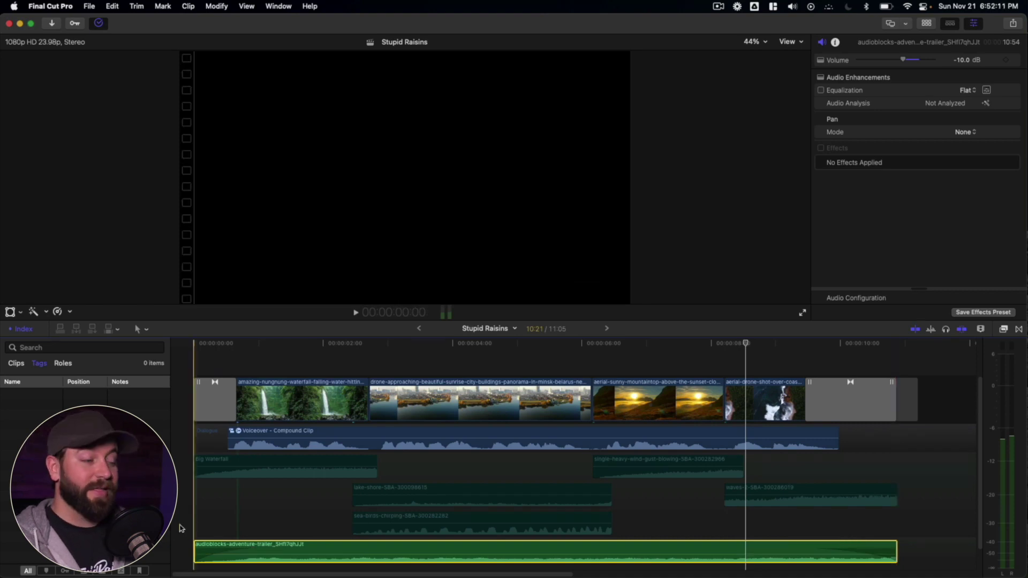
{"action": "key", "text": "space"}
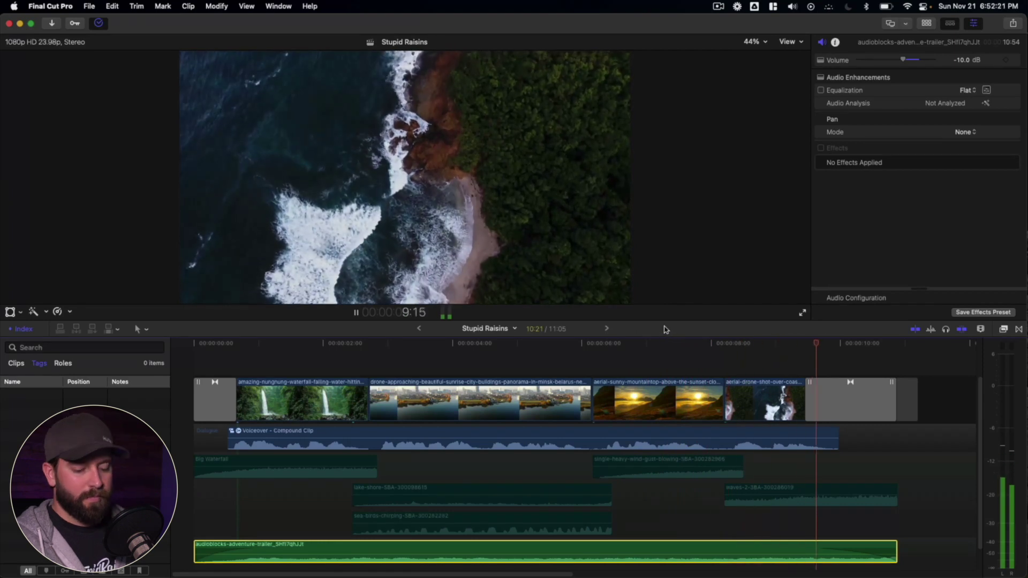
{"action": "key", "text": "space"}
{"action": "left_click", "coordinate": [773, 343]}
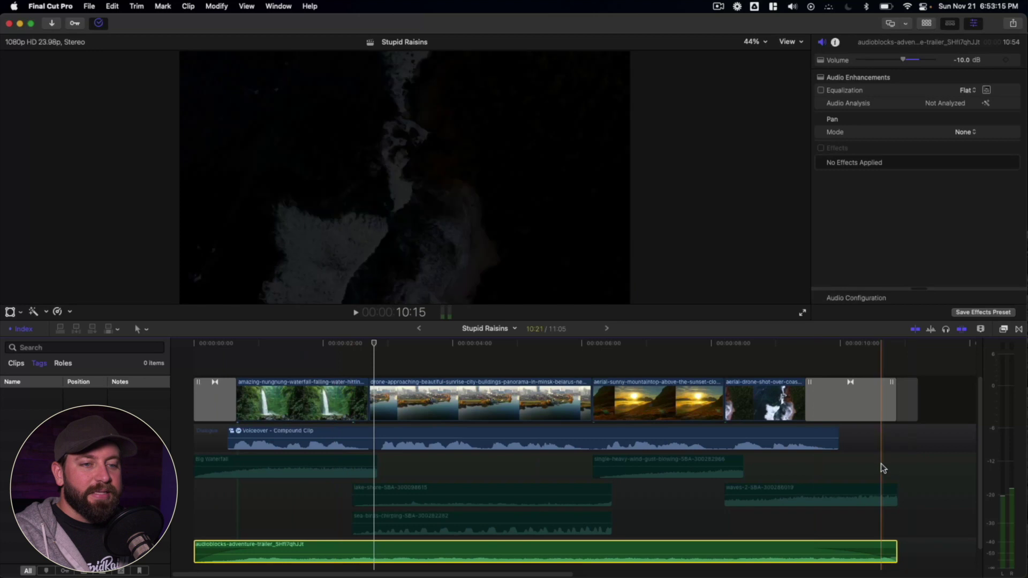
- Enable the five disabled sound-effect clips between the voiceover and the music, and play them back in the mix
{"action": "left_click_drag", "start_coordinate": [882, 468], "coordinate": [301, 528]}
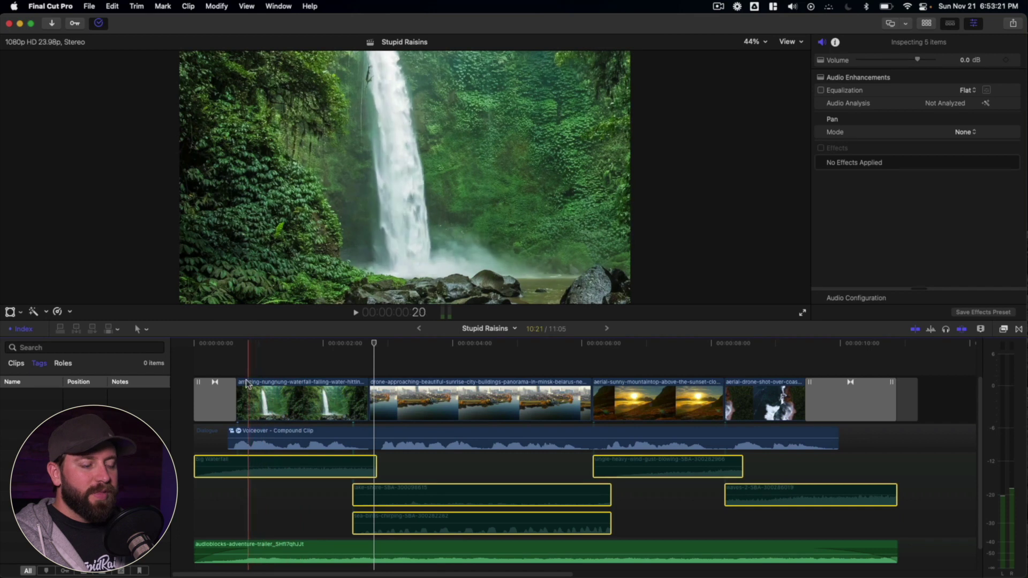
{"action": "key", "text": "space"}
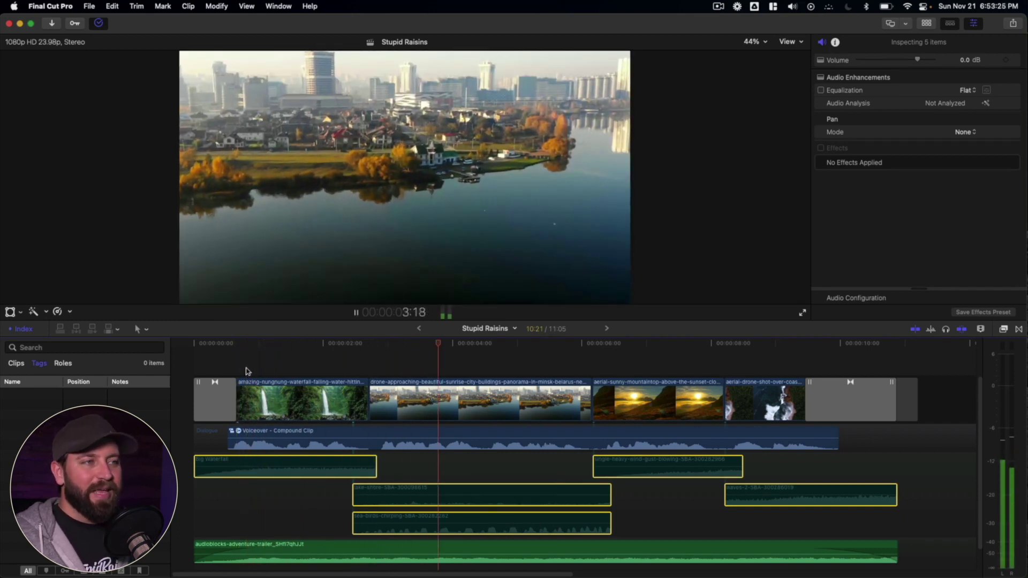
{"action": "key", "text": "space"}
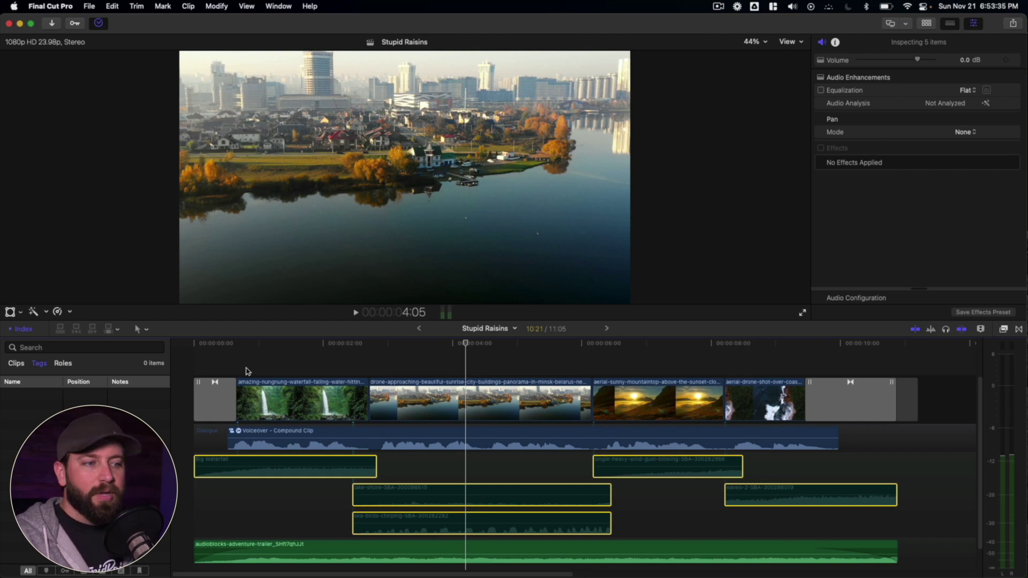
{"action": "right_click", "coordinate": [332, 465]}
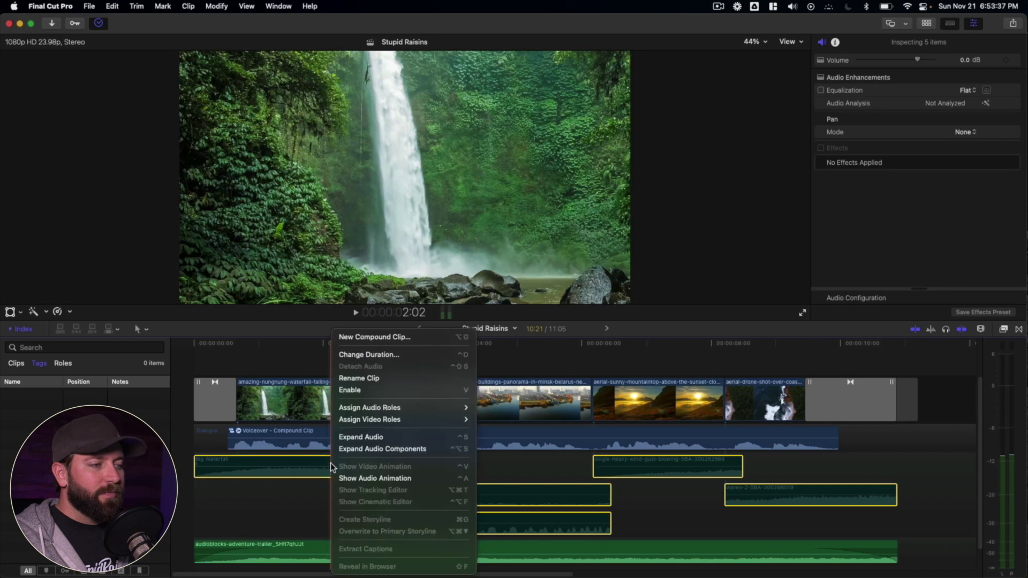
{"action": "left_click", "coordinate": [347, 391]}
{"action": "key", "text": "space"}
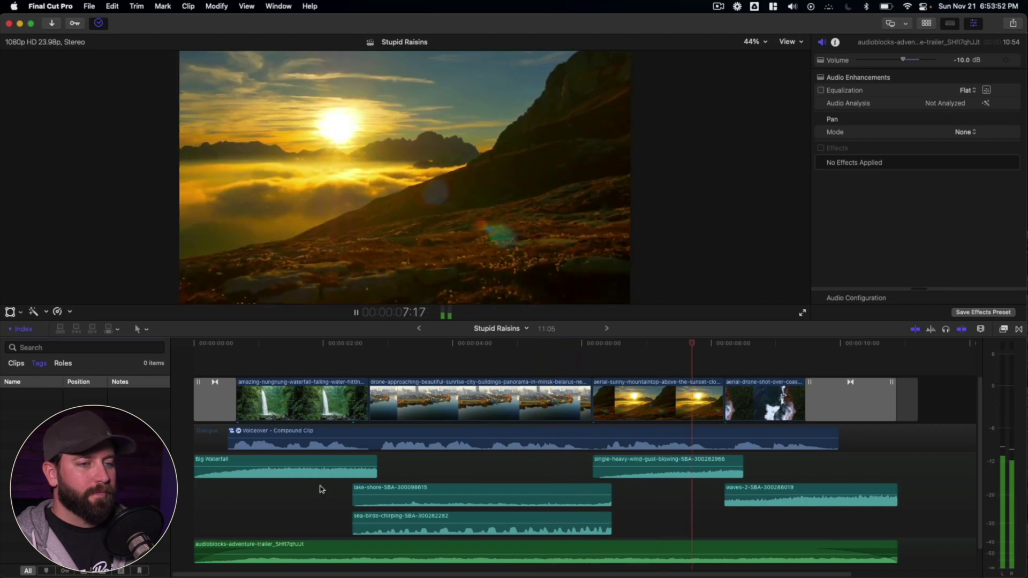
{"action": "key", "text": "space"}
- Apply audio fades to all five sound-effect clips at once and play back the timeline
{"action": "left_click", "coordinate": [777, 469]}
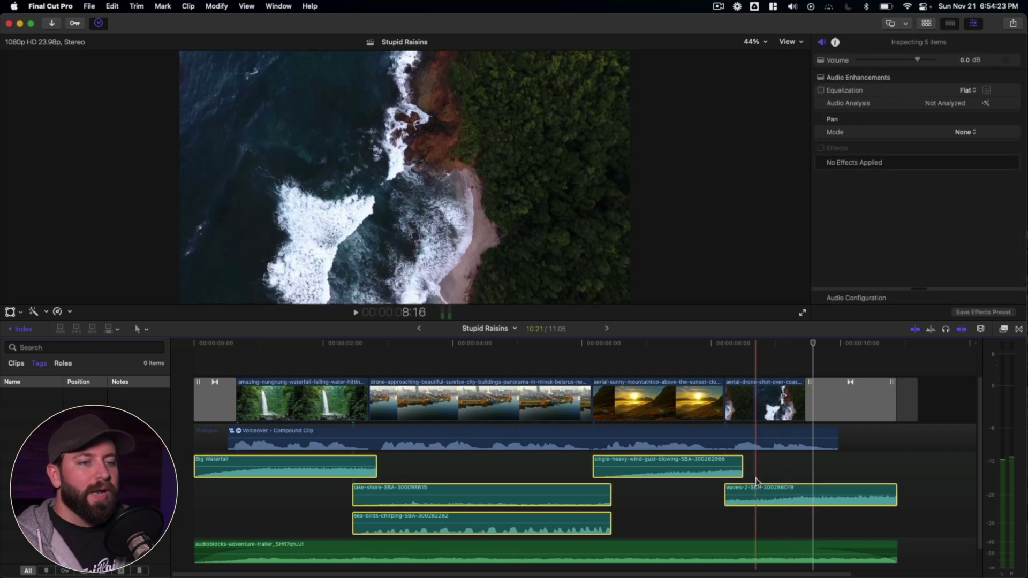
{"action": "left_click", "coordinate": [217, 6]}
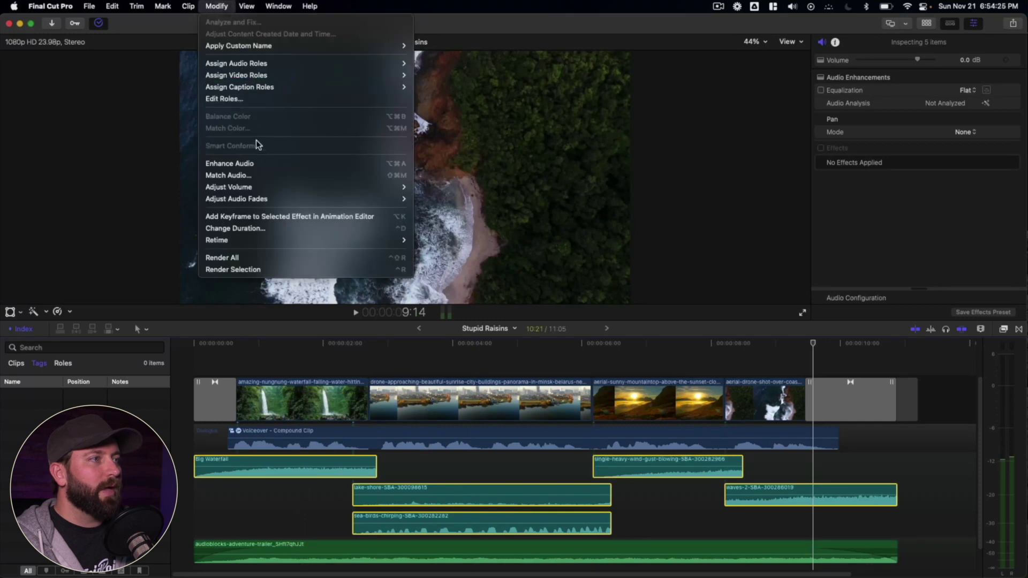
{"action": "mouse_move", "coordinate": [255, 202]}
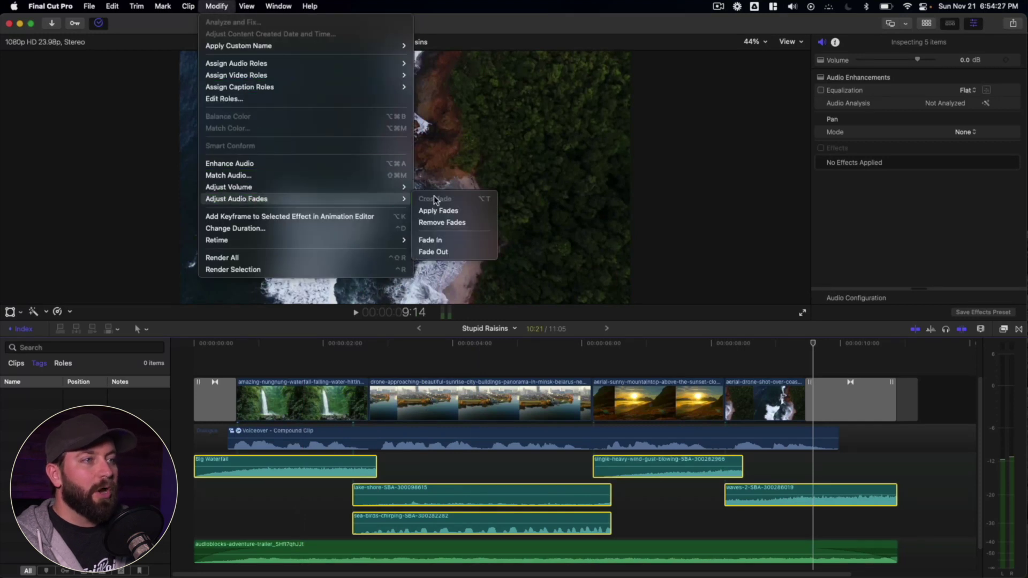
{"action": "left_click", "coordinate": [457, 210]}
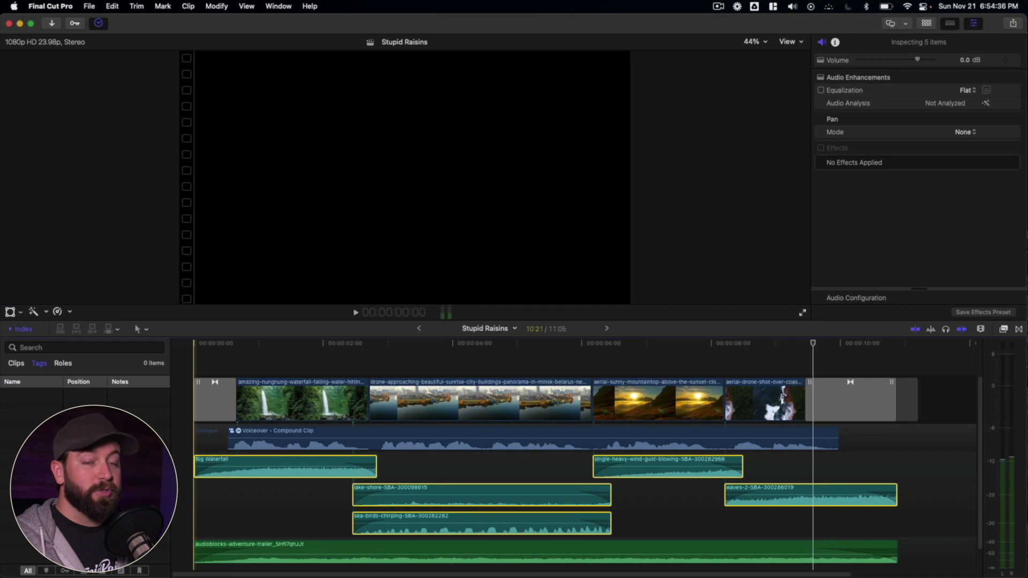
{"action": "left_click", "coordinate": [417, 345]}
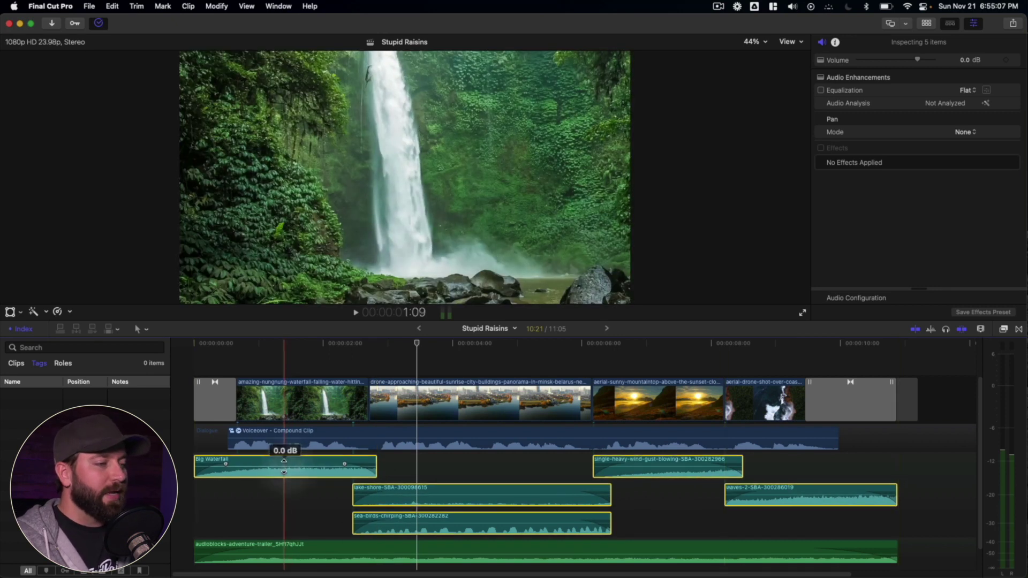
- Lower the Big Waterfall clip's volume to -17.0 dB and play back the opening of the timeline
{"action": "left_click_drag", "start_coordinate": [287, 465], "coordinate": [282, 473]}
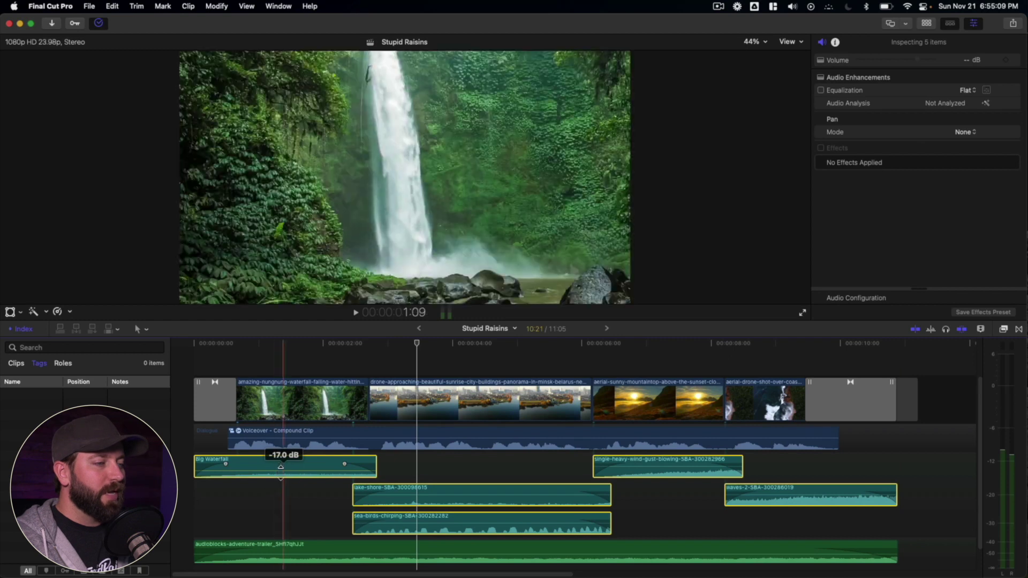
{"action": "left_click", "coordinate": [204, 509]}
{"action": "key", "text": "space"}
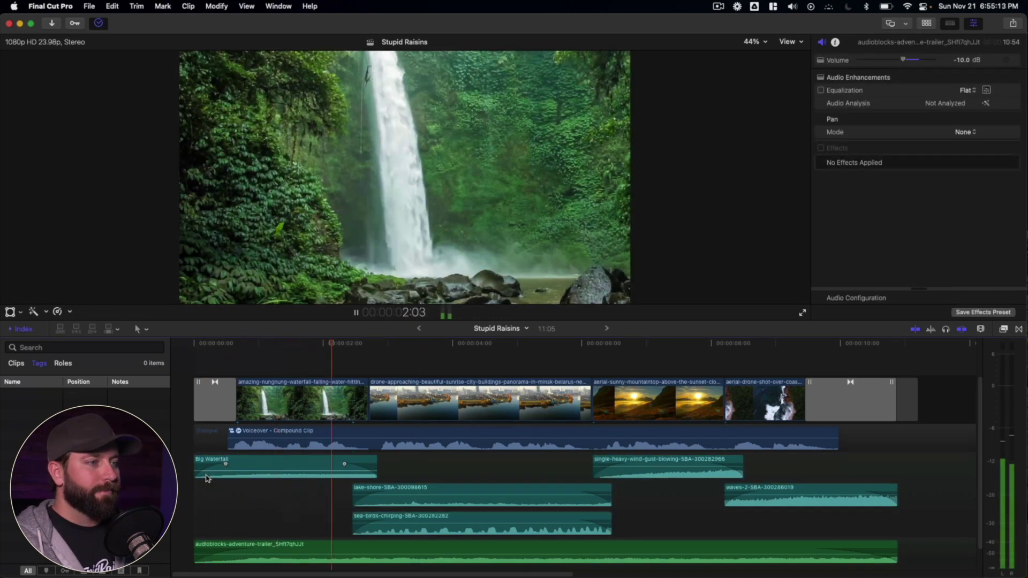
{"action": "key", "text": "space"}
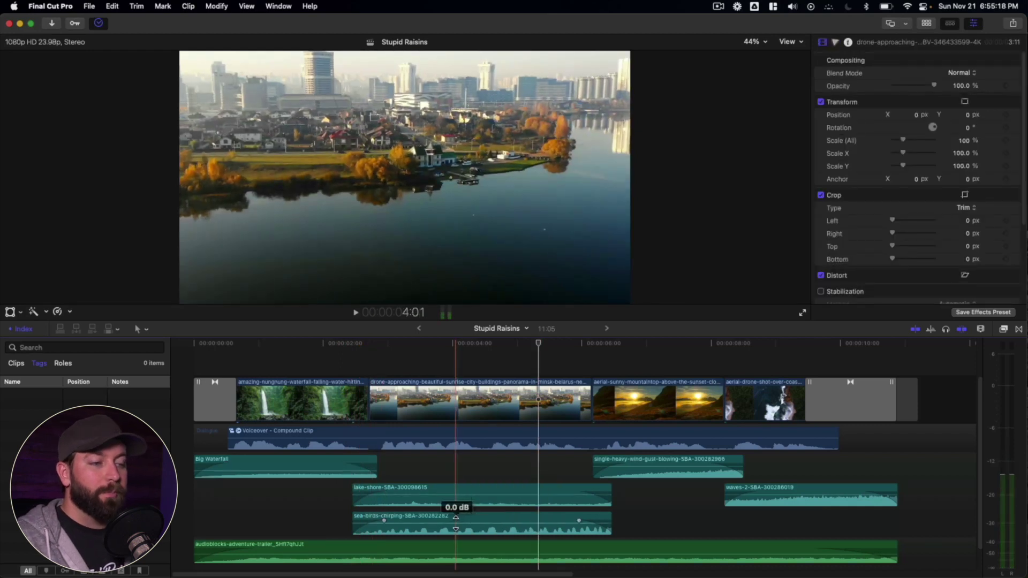
- Lower the sea-birds-chirping clip's volume to -12.0 dB and play back the city section
{"action": "left_click", "coordinate": [456, 523]}
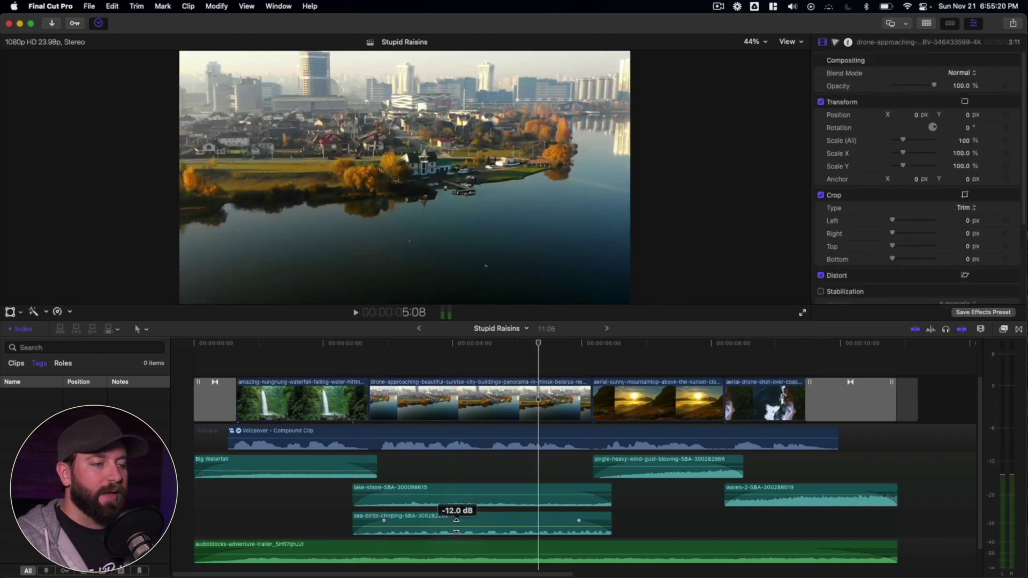
{"action": "key", "text": "space"}
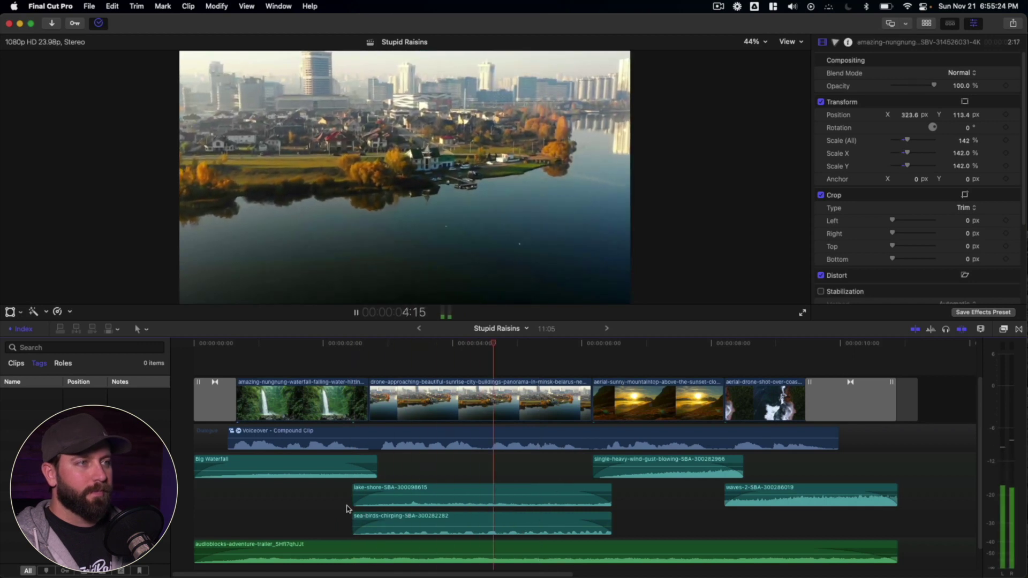
{"action": "key", "text": "space"}
- Set the lake-shore clip's volume to -5.0 dB, play it back and fine-tune the level of the sea-birds-chirping clip
{"action": "left_click", "coordinate": [447, 493]}
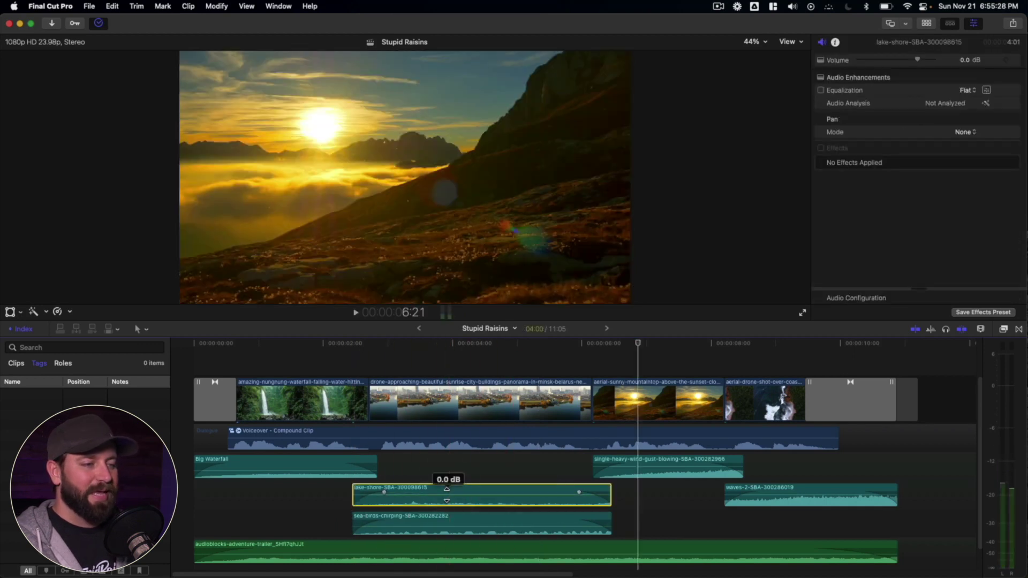
{"action": "left_click_drag", "start_coordinate": [447, 495], "coordinate": [446, 495]}
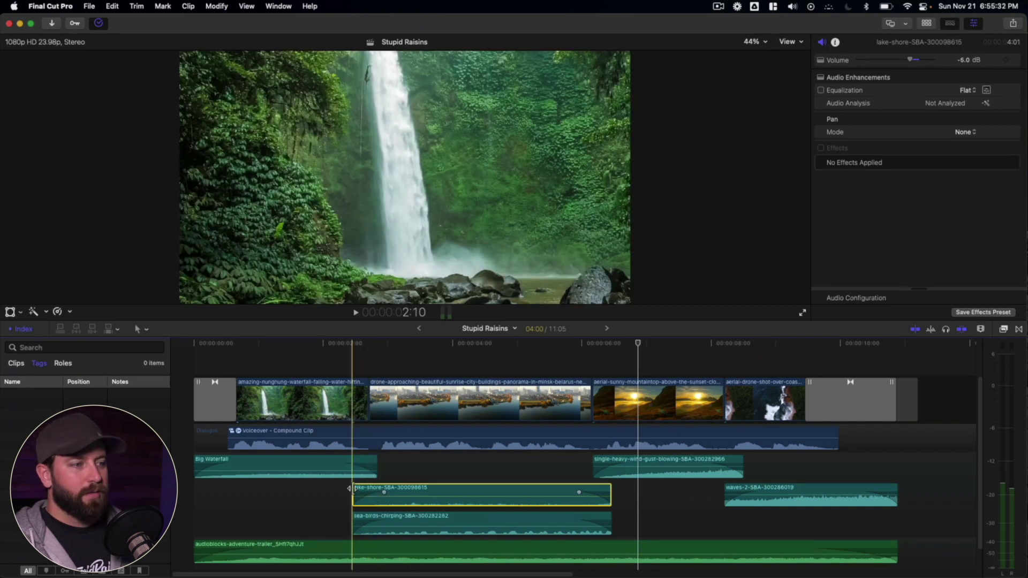
{"action": "key", "text": "space"}
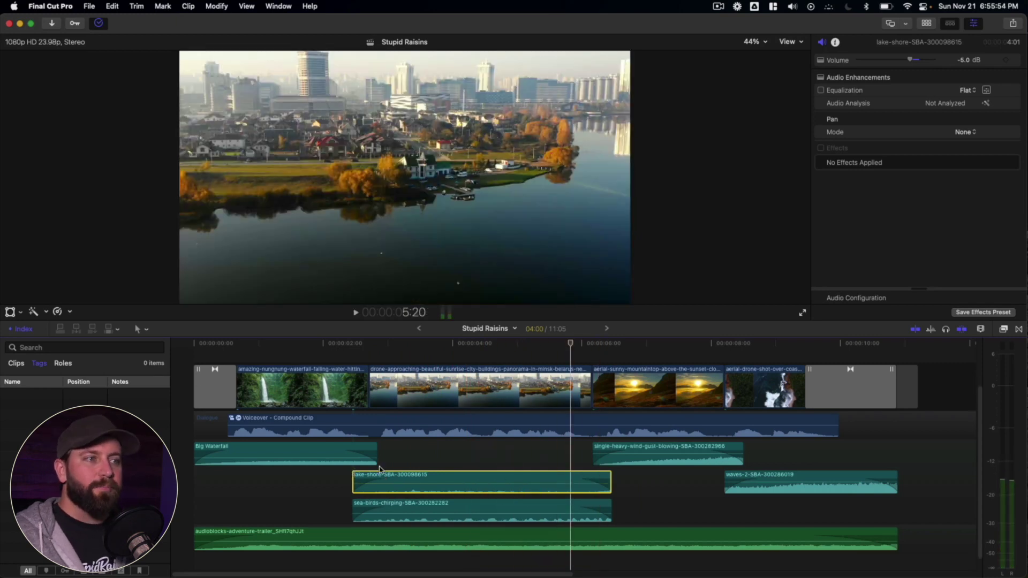
{"action": "mouse_move", "coordinate": [416, 506]}
{"action": "left_mouse_down"}
{"action": "mouse_move", "coordinate": [417, 482]}
{"action": "mouse_move", "coordinate": [414, 516]}
{"action": "left_mouse_up"}
{"action": "left_click", "coordinate": [502, 481]}
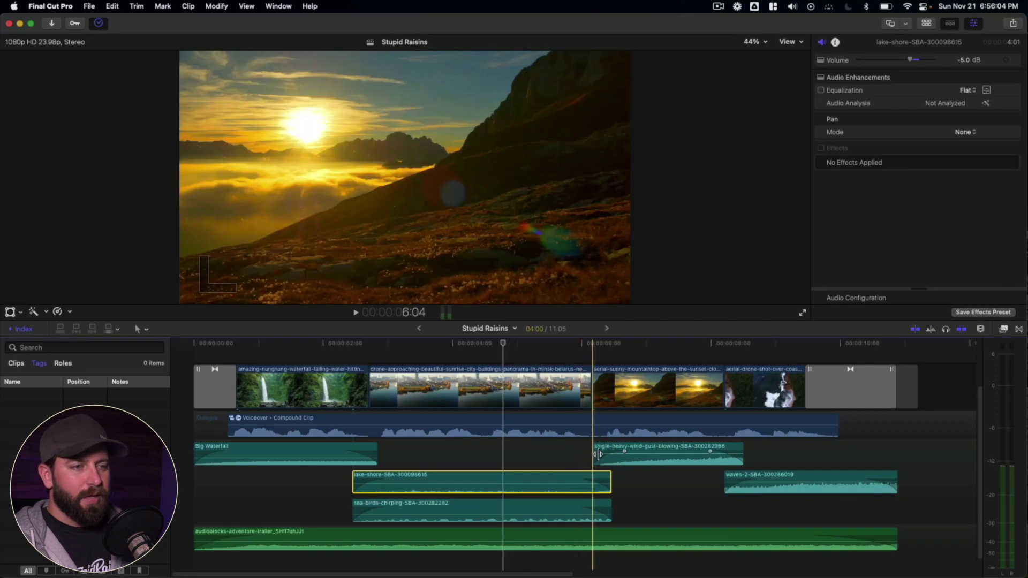
- Start the heavy-wind-gust clip before the mountaintop shot, extend its end over the coast shot and set its volume to -8.0 dB
{"action": "left_click_drag", "start_coordinate": [641, 449], "coordinate": [612, 452]}
{"action": "left_click_drag", "start_coordinate": [713, 456], "coordinate": [745, 455]}
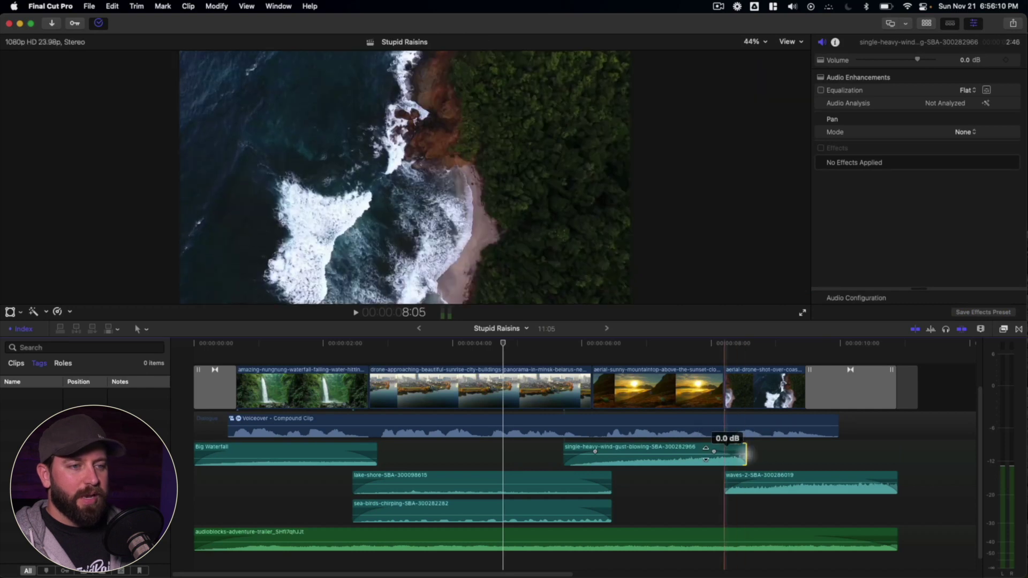
{"action": "scroll", "coordinate": [568, 468], "scroll_direction": "right", "scroll_amount": 1}
{"action": "scroll", "coordinate": [568, 468], "scroll_direction": "down", "scroll_amount": 1}
{"action": "key", "text": "space"}
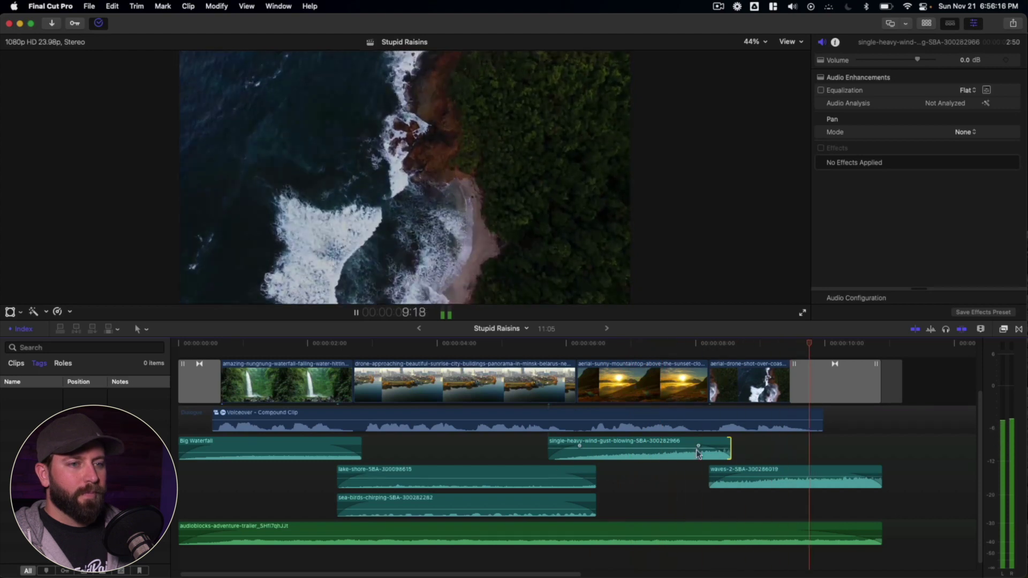
{"action": "key", "text": "space"}
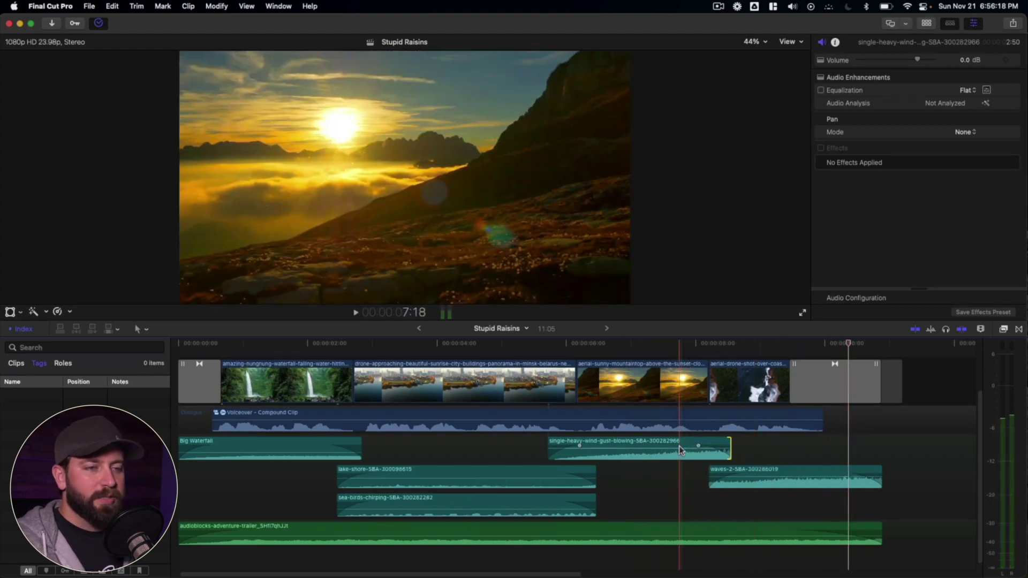
{"action": "left_click_drag", "start_coordinate": [679, 441], "coordinate": [679, 451]}
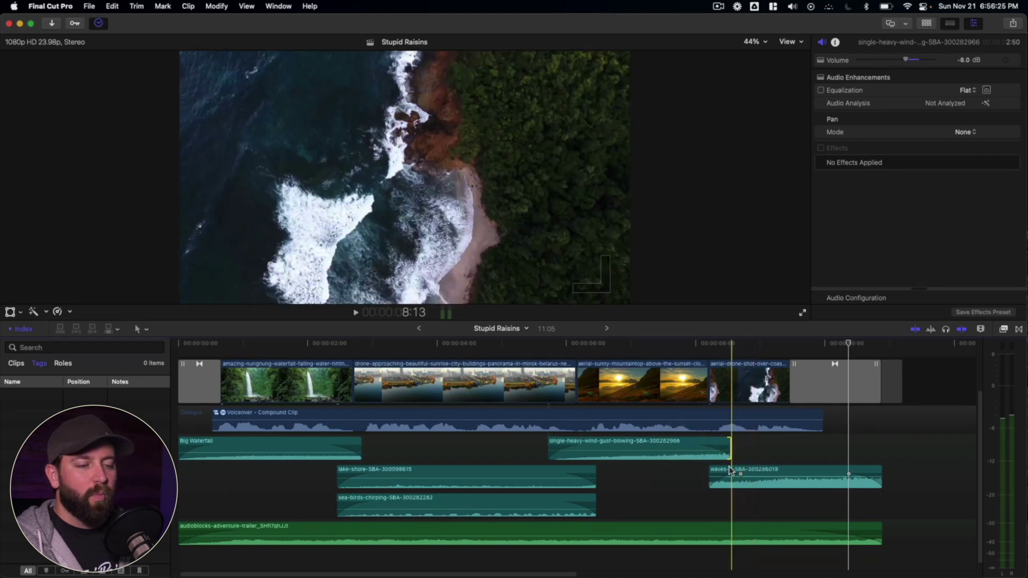
- Move the waves-2 clip slightly earlier, lower its volume and play back the transition into the coast shot
{"action": "left_click_drag", "start_coordinate": [771, 476], "coordinate": [760, 473]}
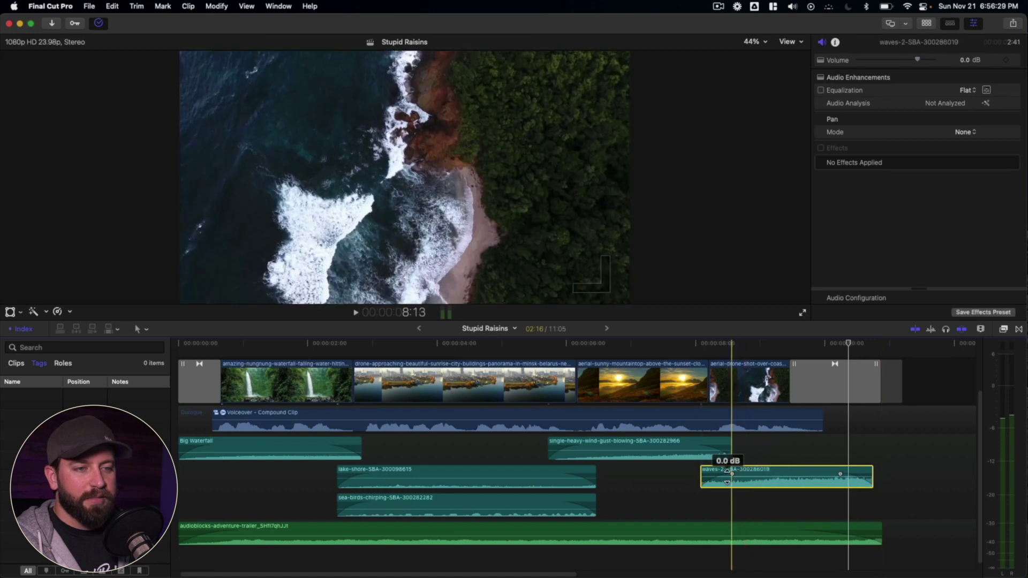
{"action": "left_click", "coordinate": [766, 471]}
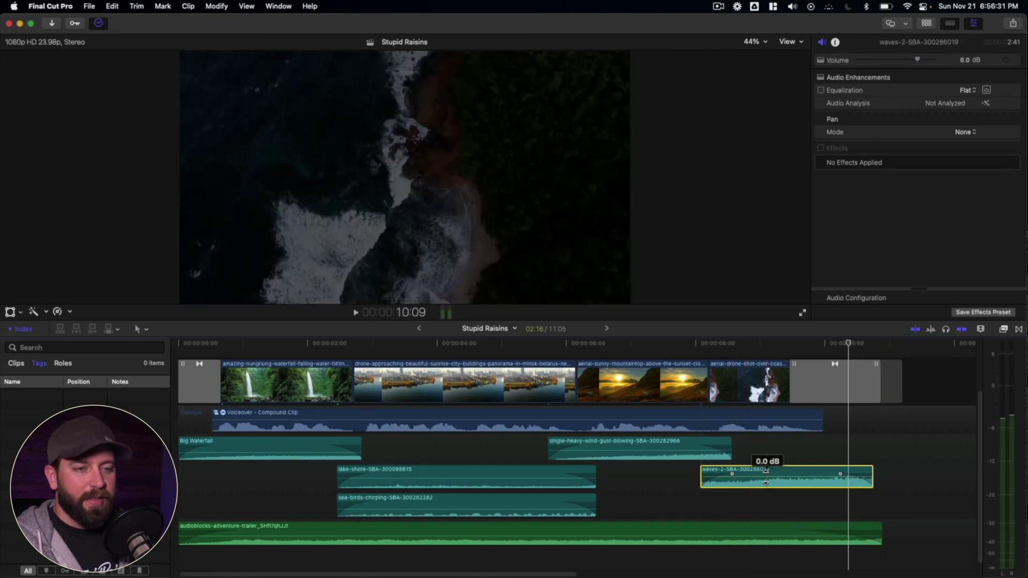
{"action": "left_click_drag", "start_coordinate": [766, 470], "coordinate": [766, 474]}
{"action": "left_click", "coordinate": [684, 469]}
{"action": "key", "text": "space"}
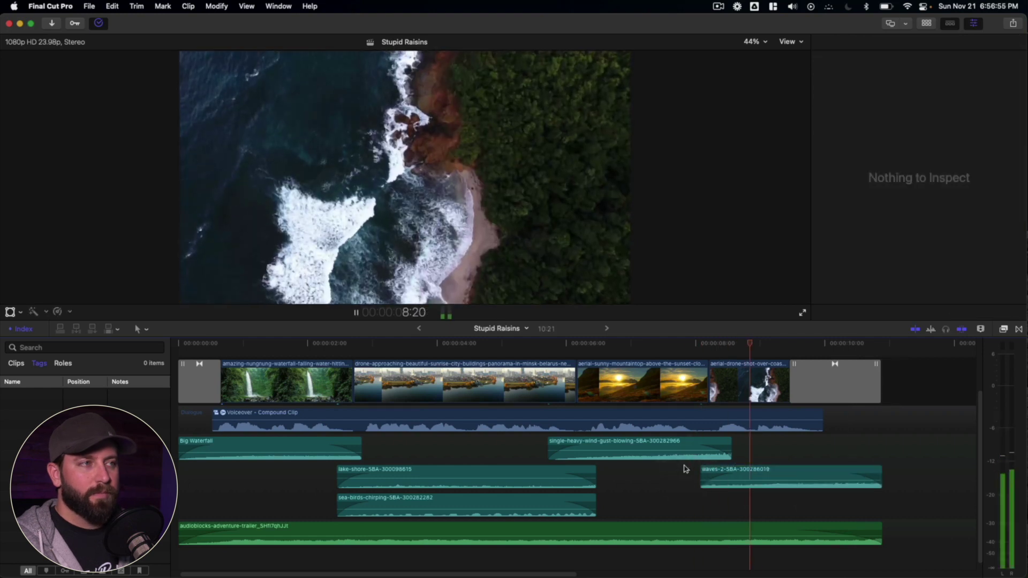
- Lengthen the fade-out of the waves-2 clip and fine-tune the end of the music clip beneath it
{"action": "key", "text": "space"}
{"action": "left_click_drag", "start_coordinate": [734, 474], "coordinate": [811, 475]}
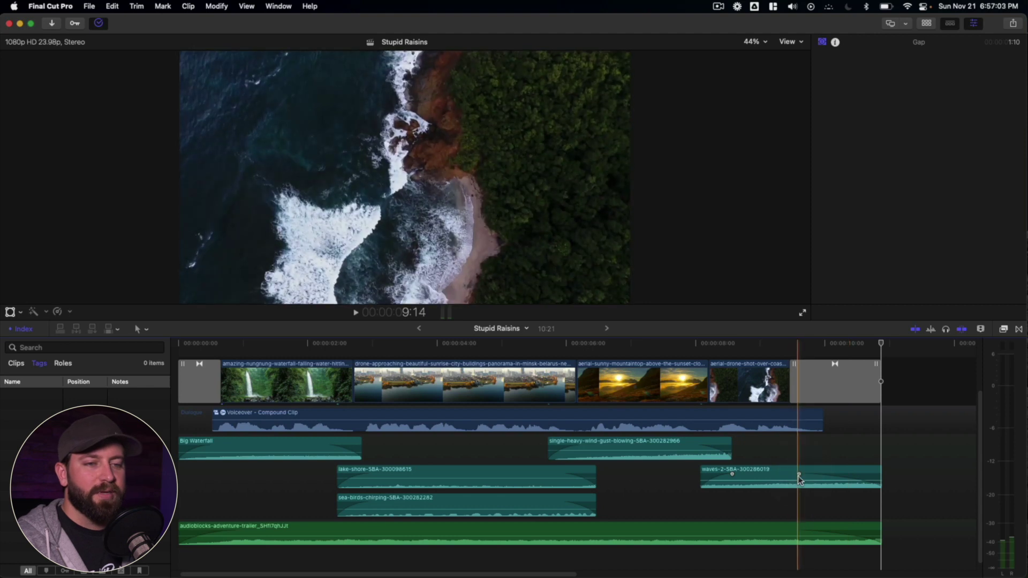
{"action": "left_click_drag", "start_coordinate": [801, 525], "coordinate": [803, 530]}
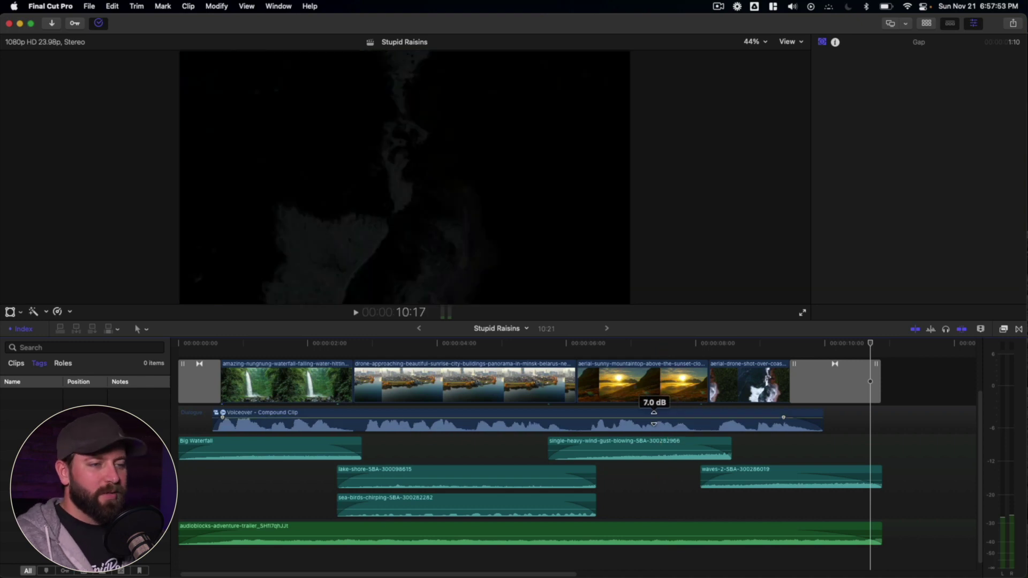
- Set the voiceover compound clip's volume to about 7.0 dB and play back the full mix
{"action": "left_click_drag", "start_coordinate": [654, 412], "coordinate": [655, 412]}
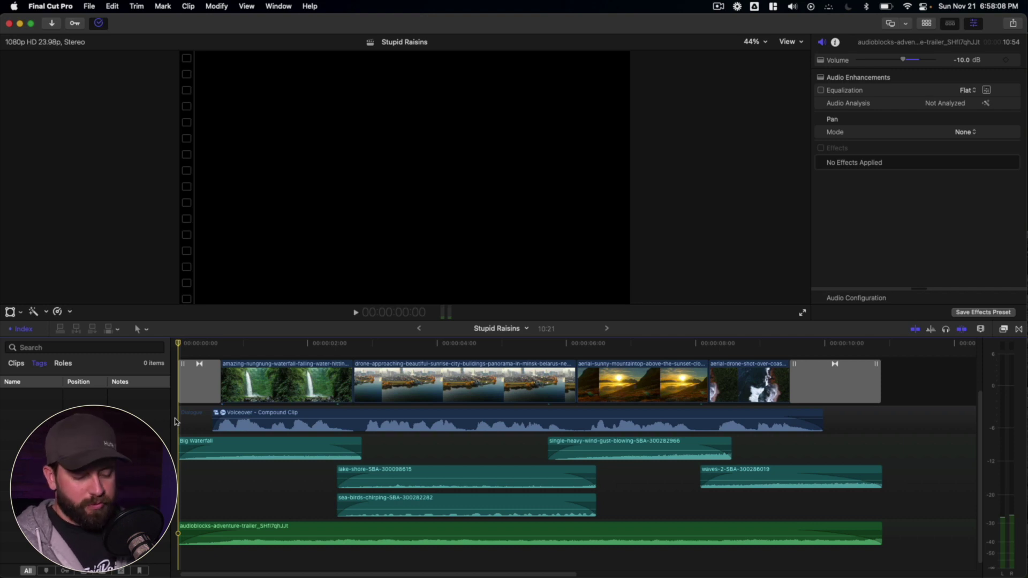
{"action": "key", "text": "space"}
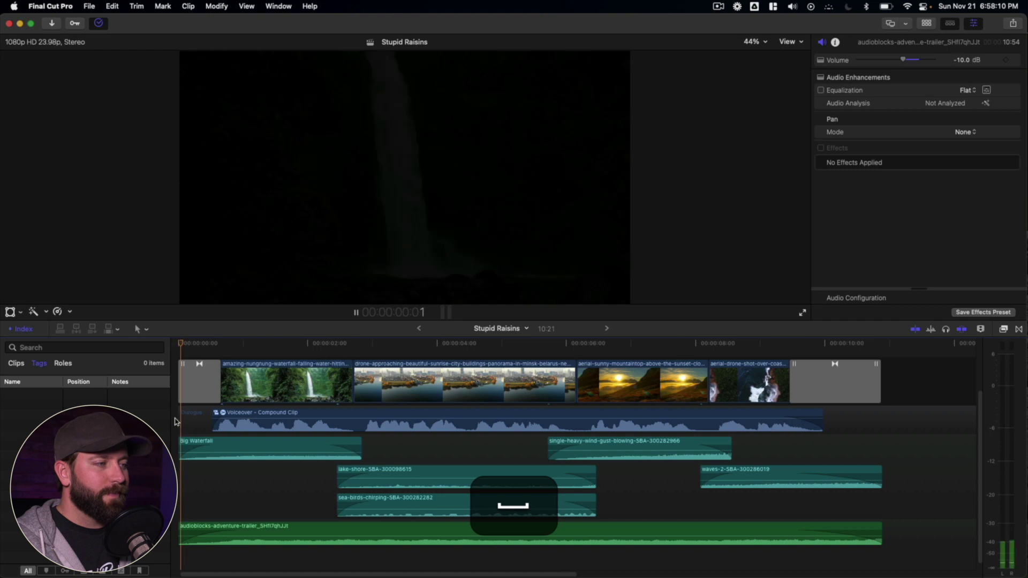
{"action": "left_click", "coordinate": [386, 360]}
{"action": "key", "text": "space"}
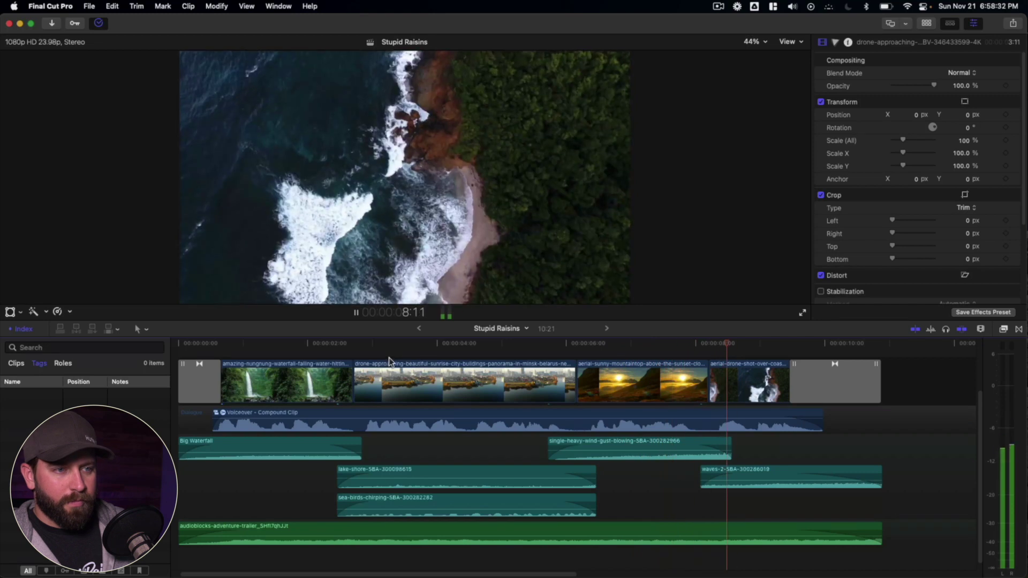
{"action": "key", "text": "space"}
{"action": "key", "text": "space"}
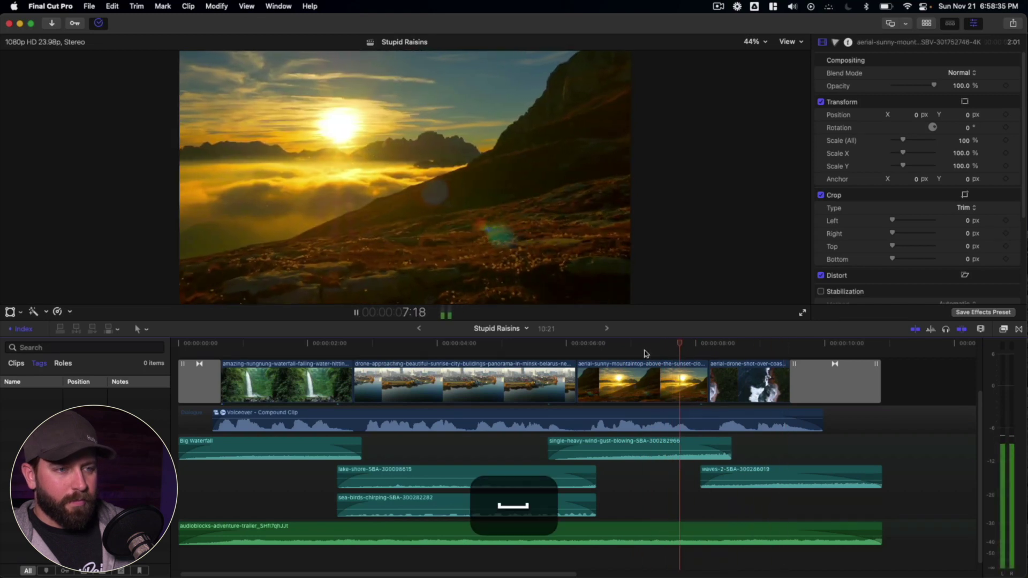
{"action": "left_click", "coordinate": [556, 344]}
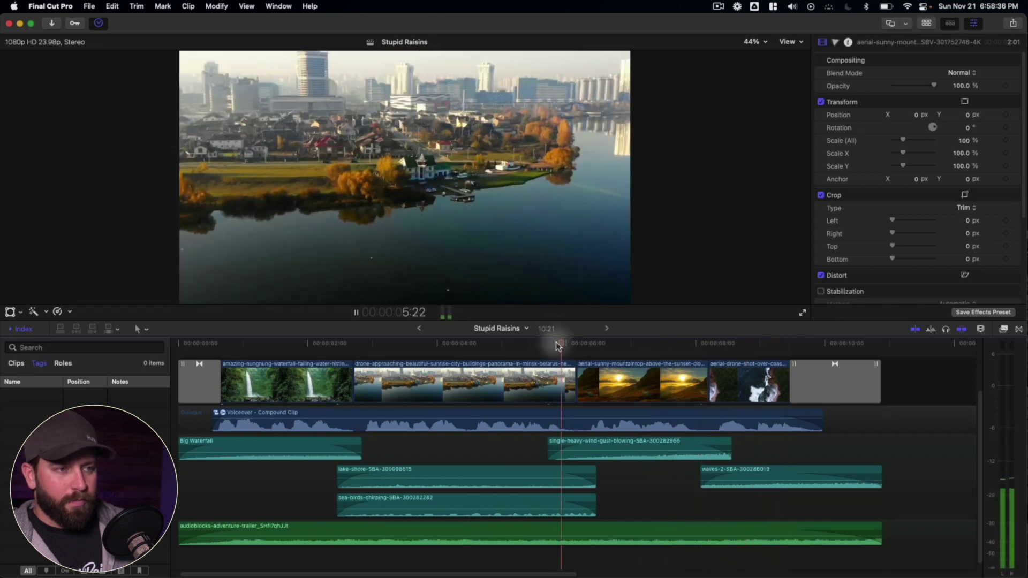